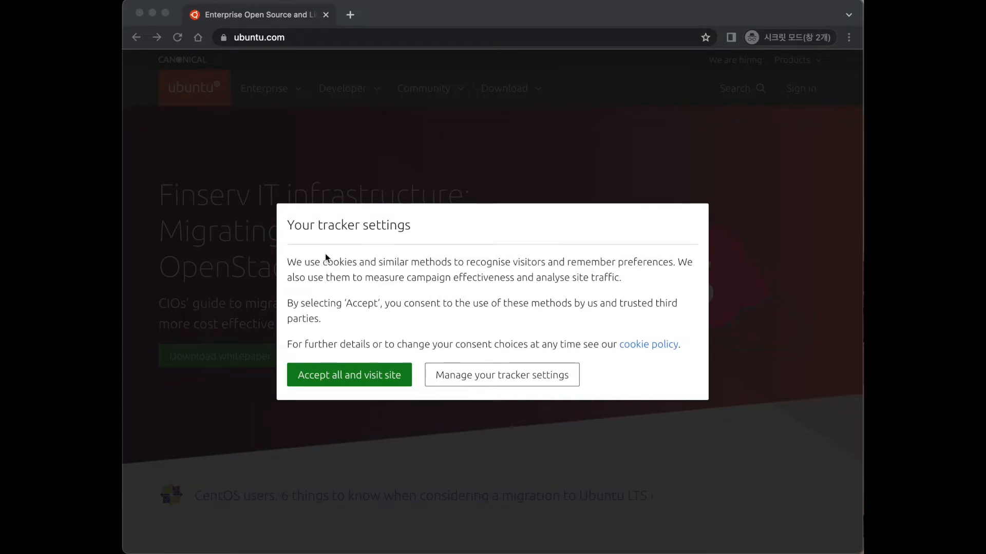
# Accept the site's trackers and download the Ubuntu Desktop 22.04 LTS ISO into the Downloads folder.
pyautogui.click(328, 376)
pyautogui.click(329, 381)
pyautogui.click(526, 94)
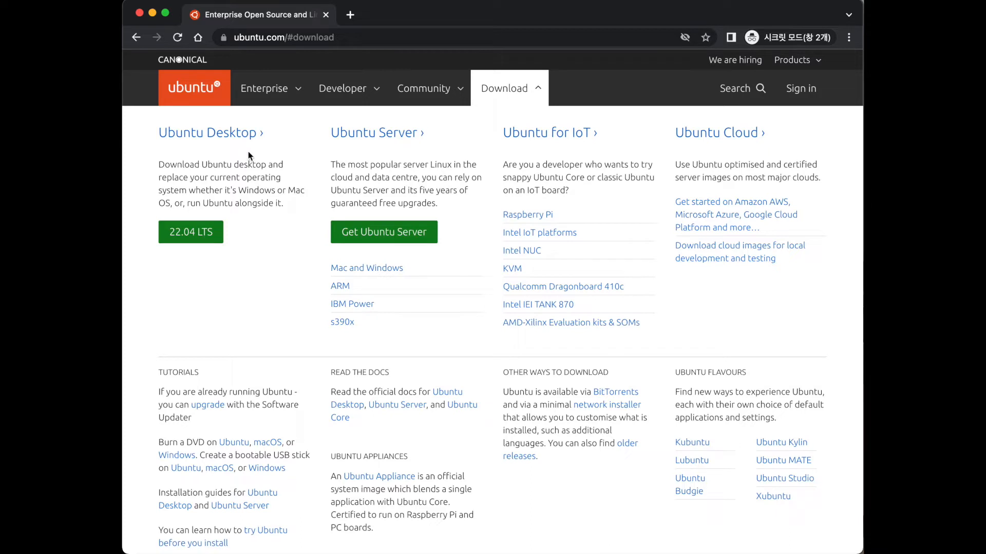
pyautogui.click(197, 245)
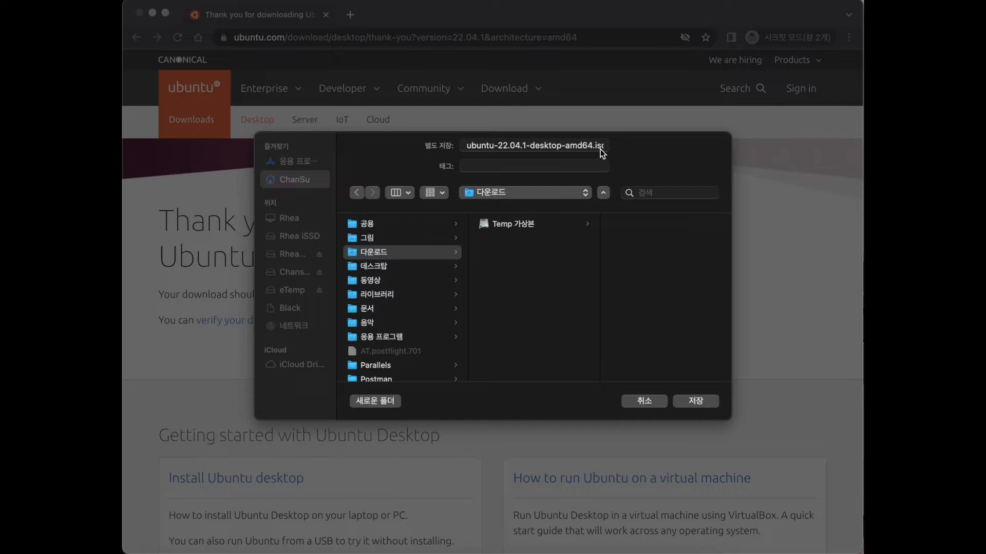
pyautogui.click(693, 401)
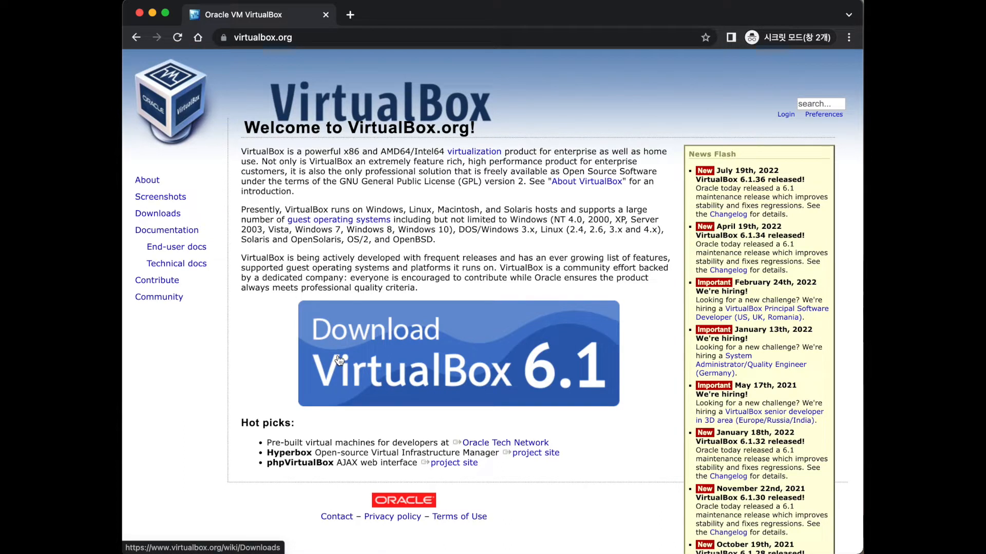
# Download the VirtualBox 6.1.36 package for OS X hosts into the Downloads folder.
pyautogui.click(329, 373)
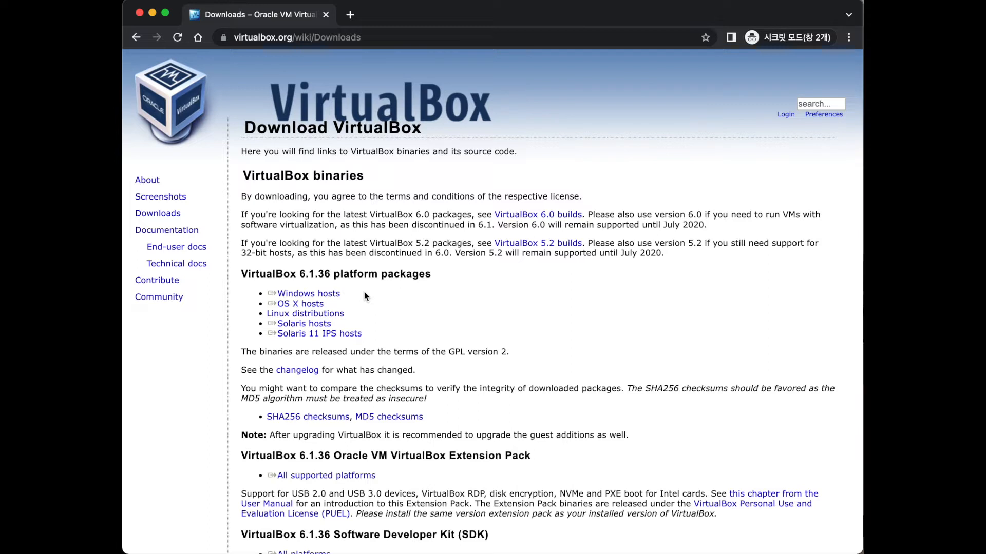
pyautogui.click(313, 305)
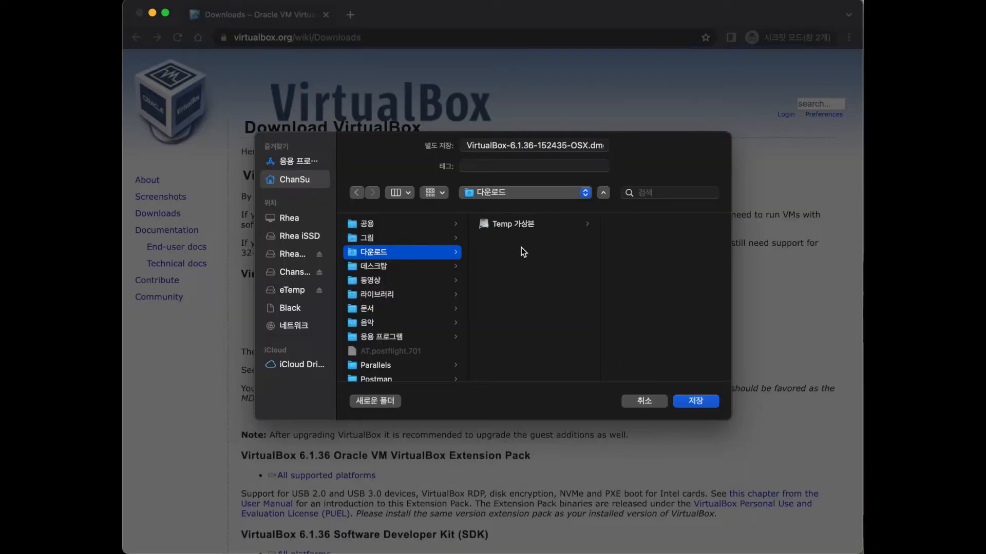
pyautogui.click(693, 401)
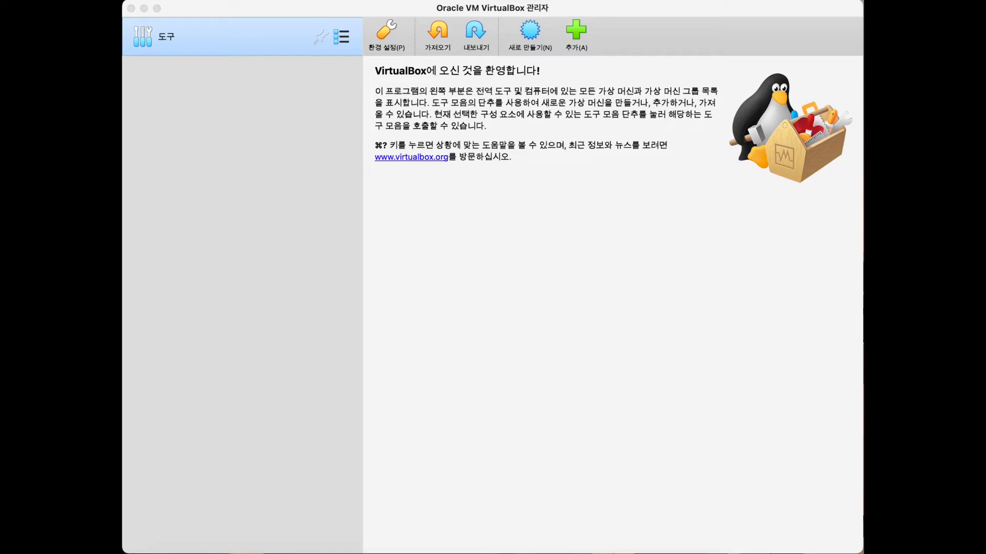
# Start a new virtual machine named "ubuntu 22.04" and set its machine folder to VirtualBox VMs on the Rhea eSSD drive.
pyautogui.click(534, 37)
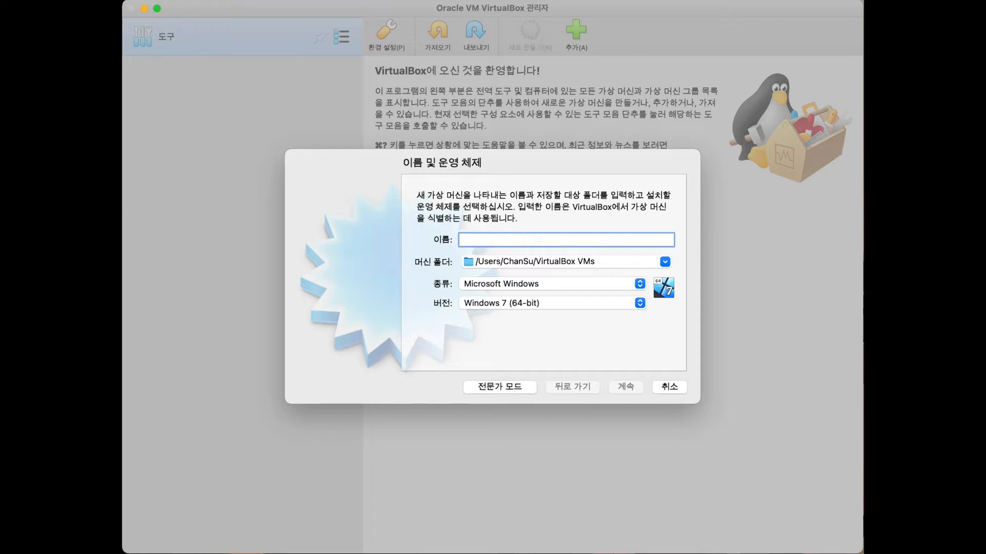
pyautogui.write('ubuntu 22.04')
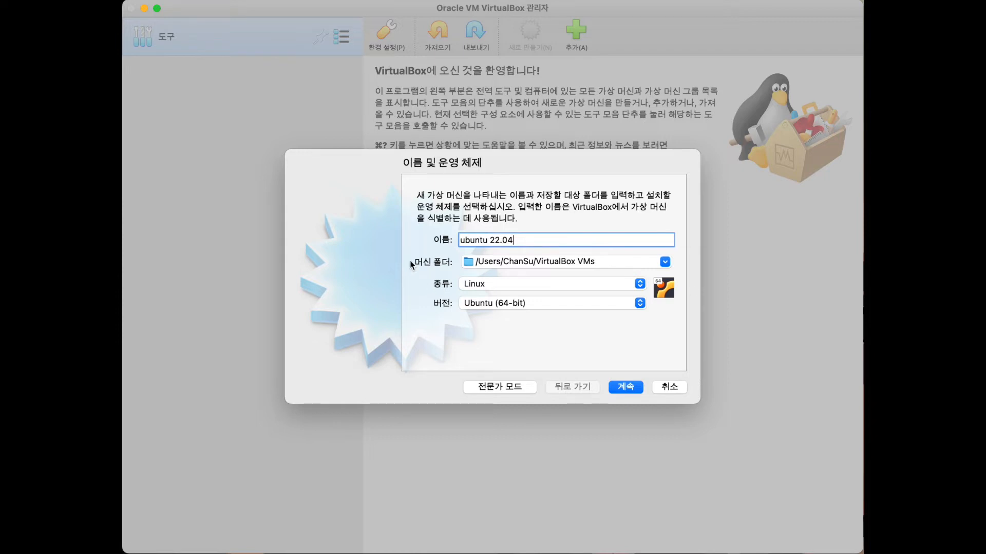
pyautogui.click(659, 261)
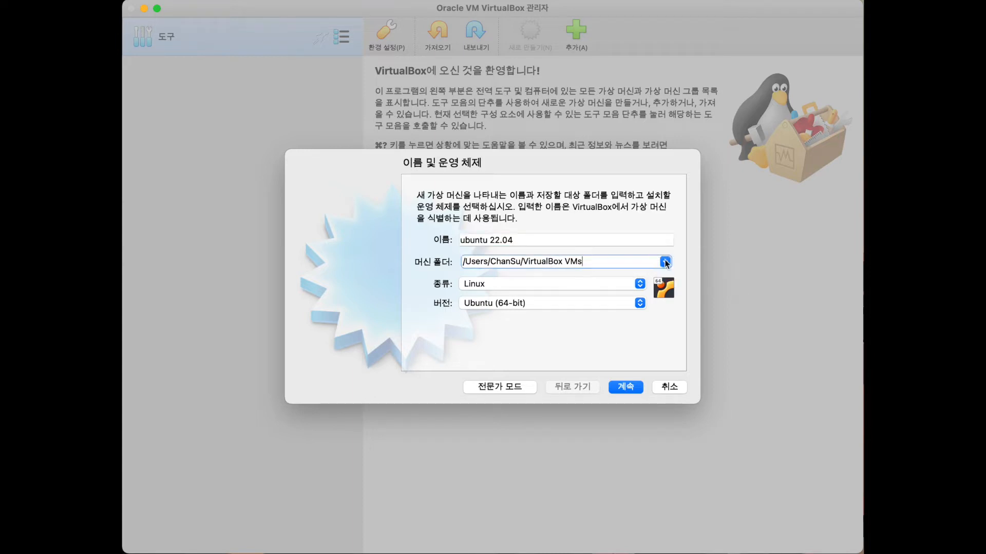
pyautogui.click(664, 262)
pyautogui.click(639, 284)
pyautogui.click(275, 255)
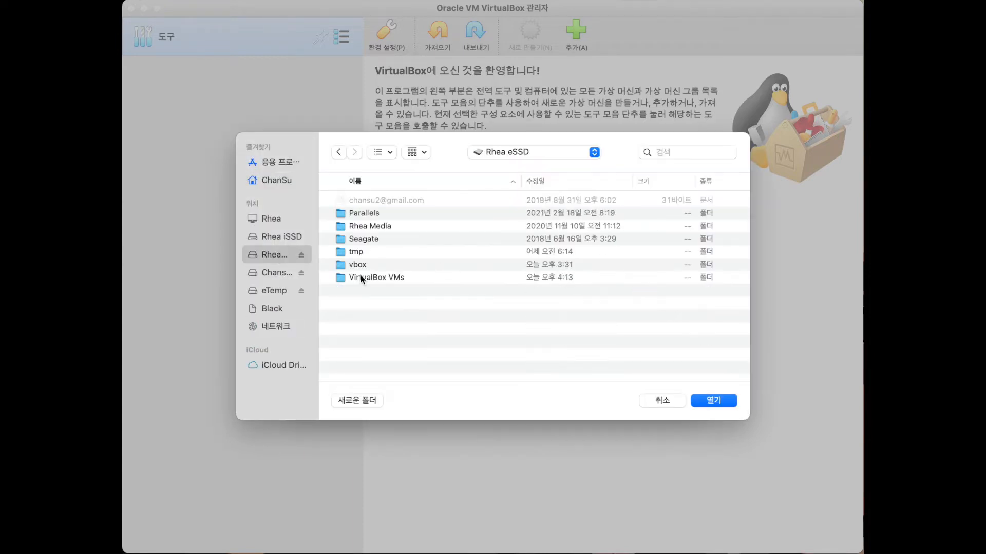
pyautogui.doubleClick(363, 283)
pyautogui.click(719, 403)
# Choose Linux as the type and Ubuntu (64-bit) as the version, and accept a memory size of 1024 MB.
pyautogui.click(638, 286)
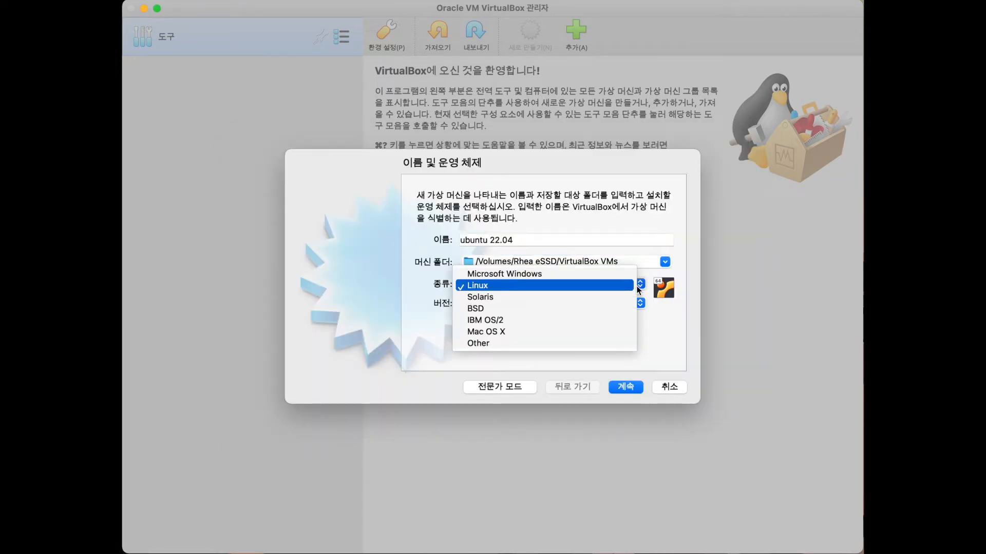
pyautogui.click(585, 284)
pyautogui.click(567, 303)
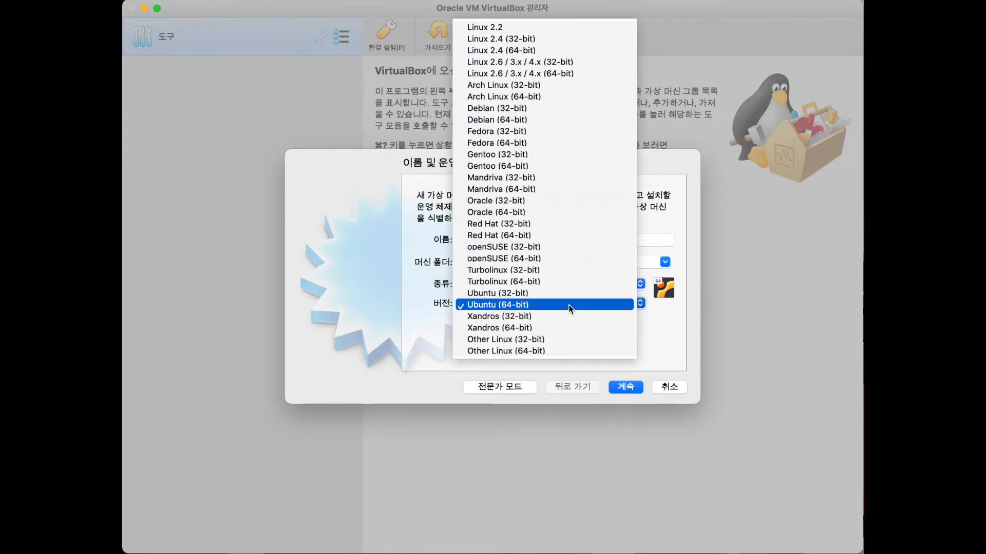
pyautogui.click(532, 309)
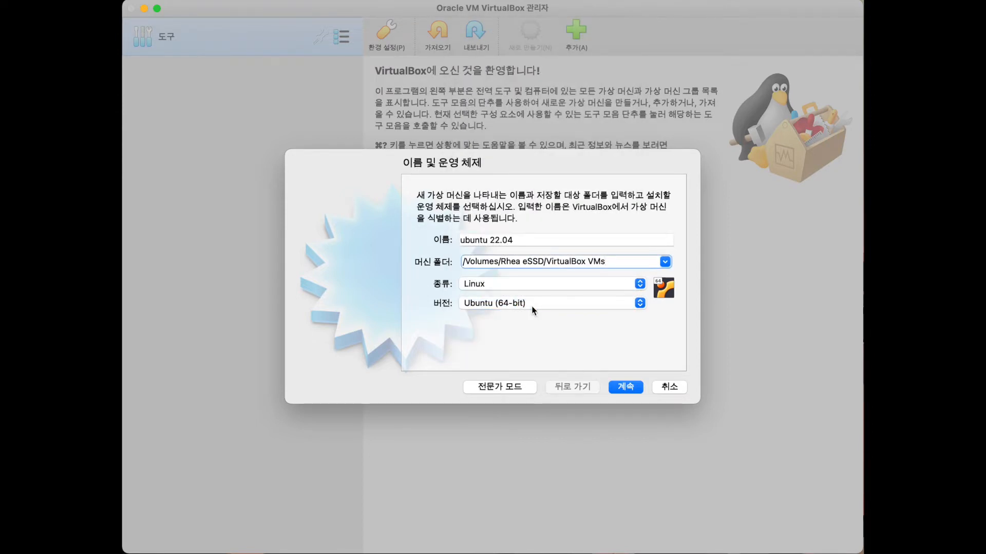
pyautogui.click(629, 390)
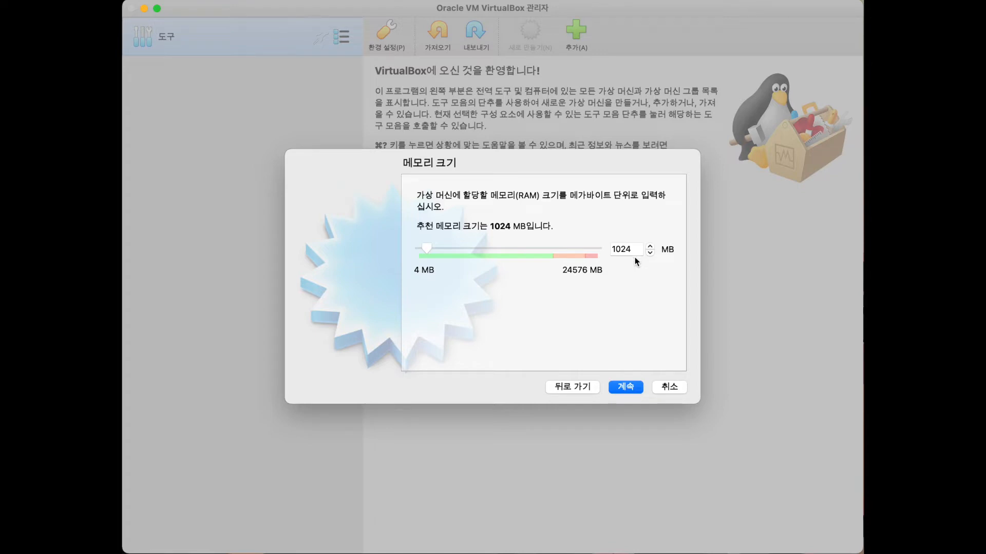
pyautogui.click(623, 386)
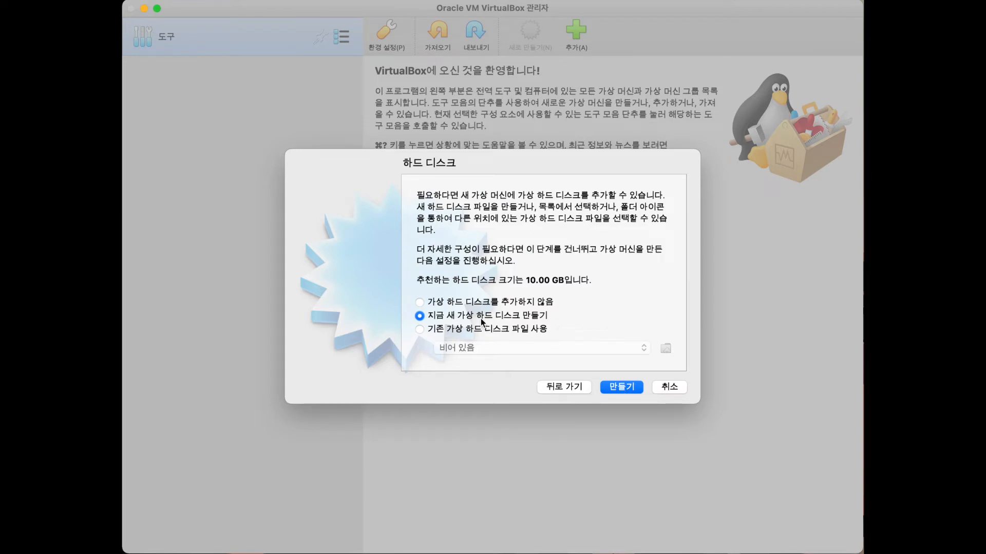
# Create a dynamically allocated 20 GB VDI hard disk for the machine and finish the virtual machine wizard.
pyautogui.click(615, 386)
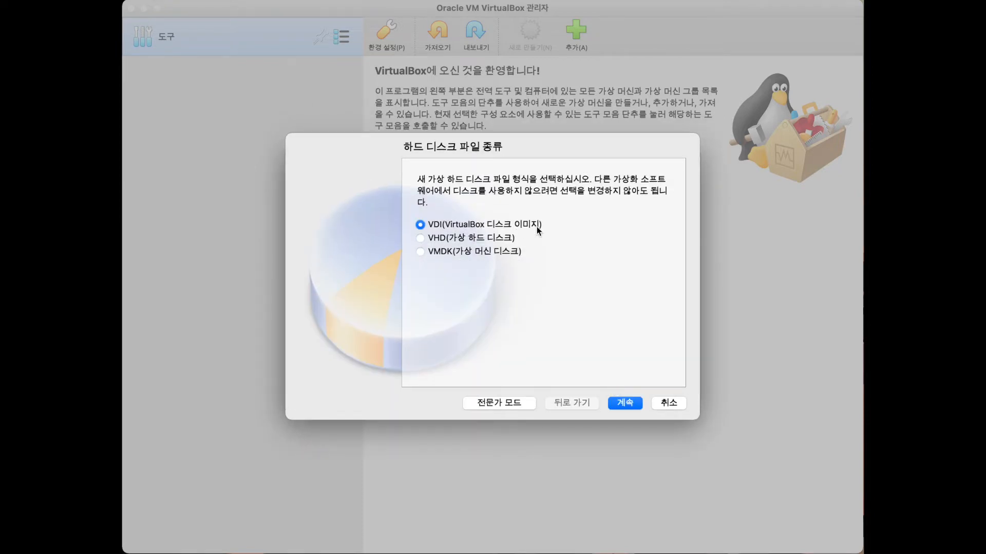
pyautogui.click(624, 404)
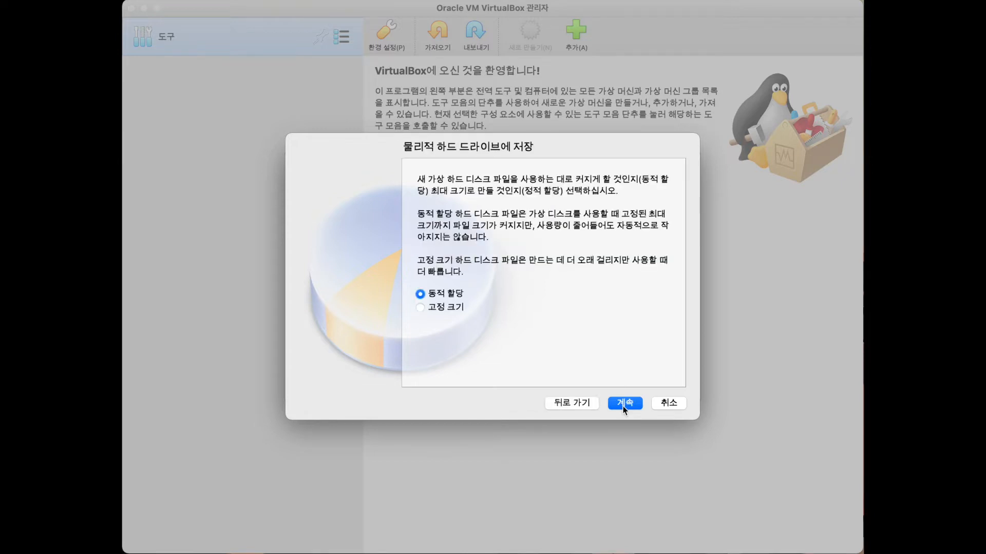
pyautogui.click(623, 404)
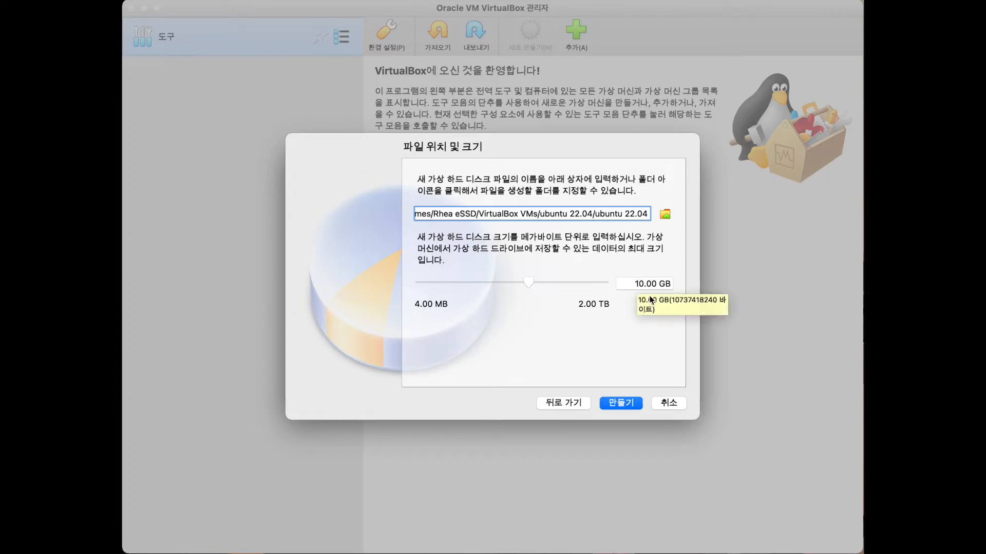
pyautogui.doubleClick(633, 284)
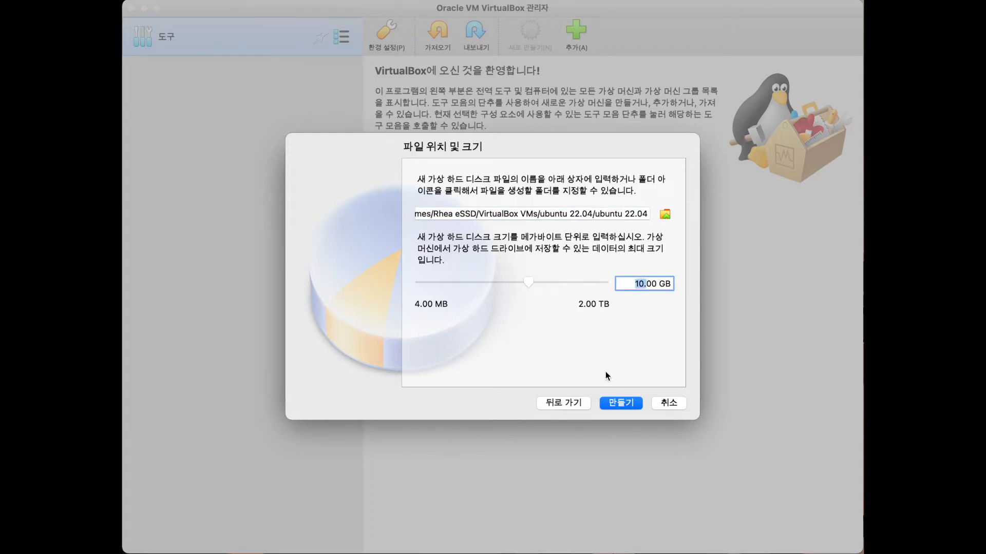
pyautogui.write('20')
pyautogui.click(570, 404)
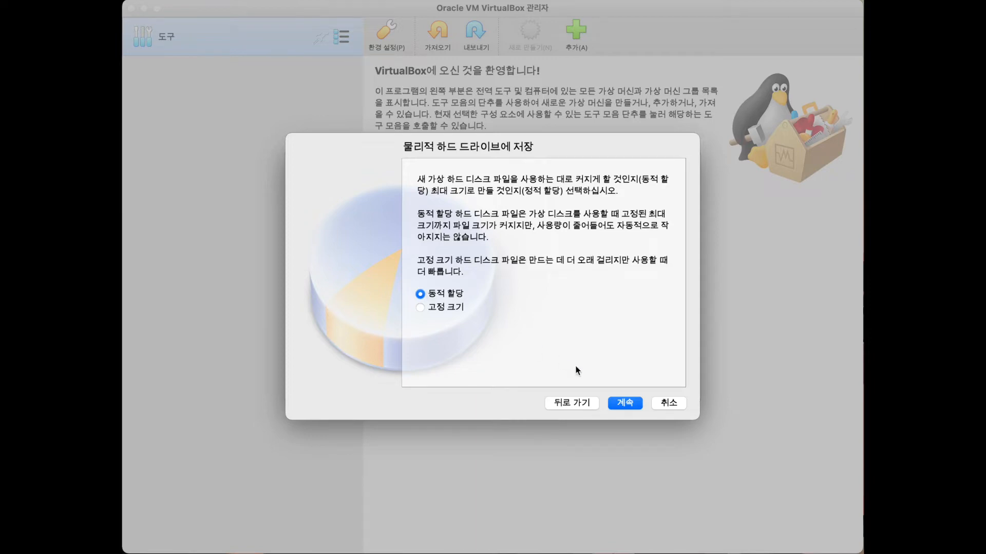
pyautogui.click(622, 404)
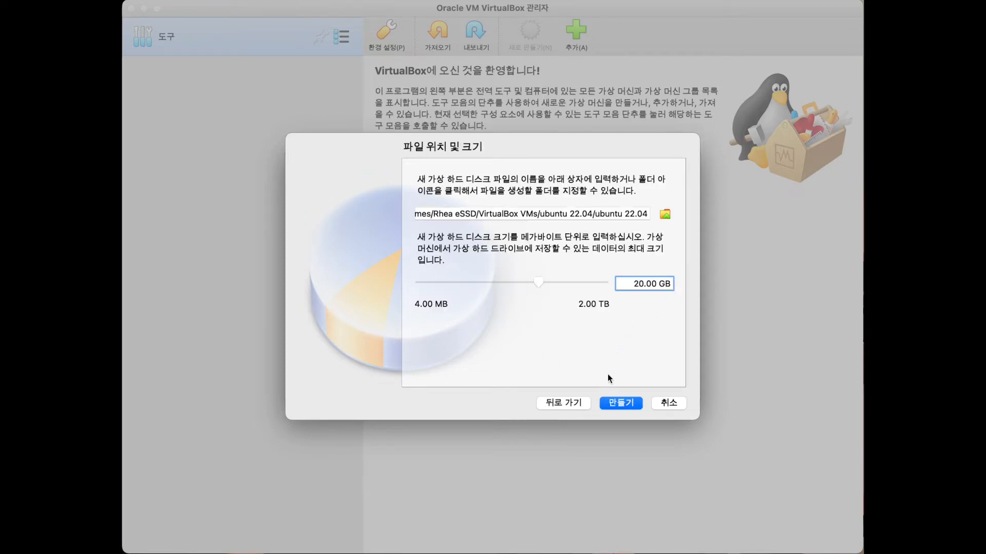
pyautogui.click(615, 406)
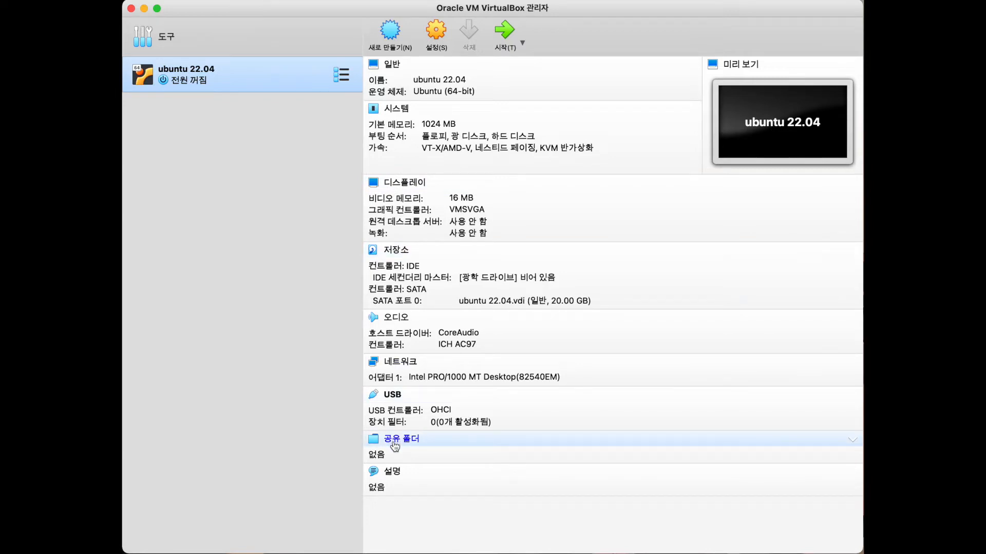
# Try VBoxSVGA as the graphics controller in the ubuntu 22.04 machine's display settings.
pyautogui.click(435, 33)
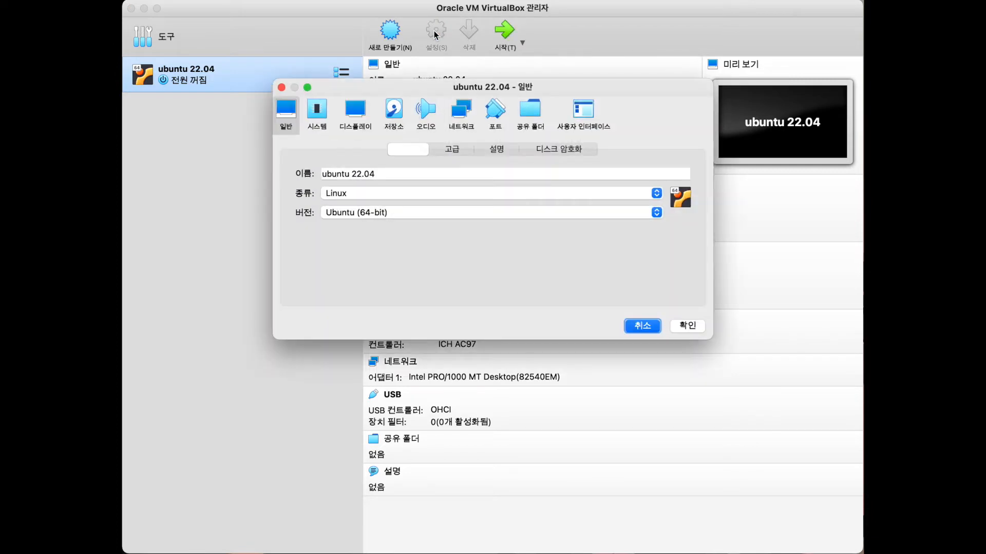
pyautogui.click(356, 116)
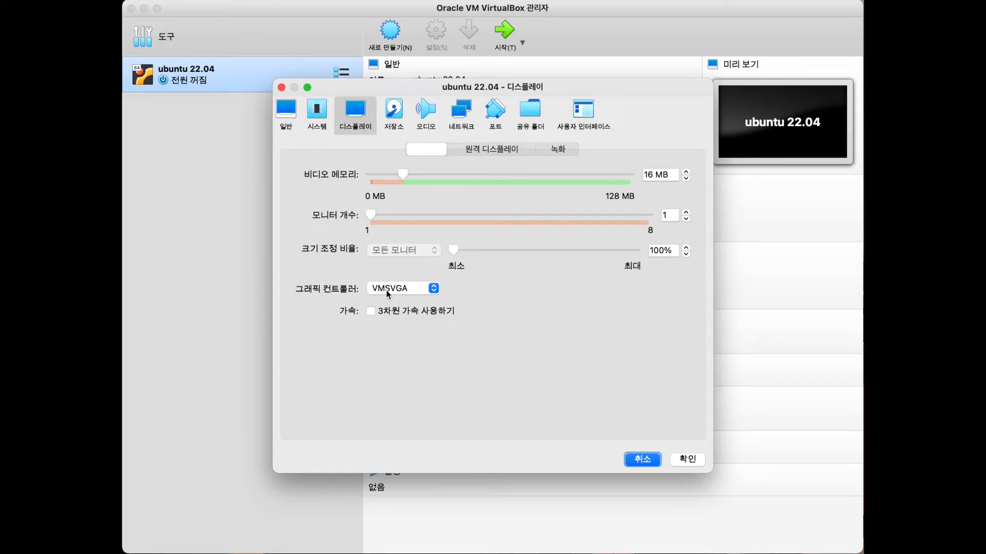
pyautogui.click(422, 289)
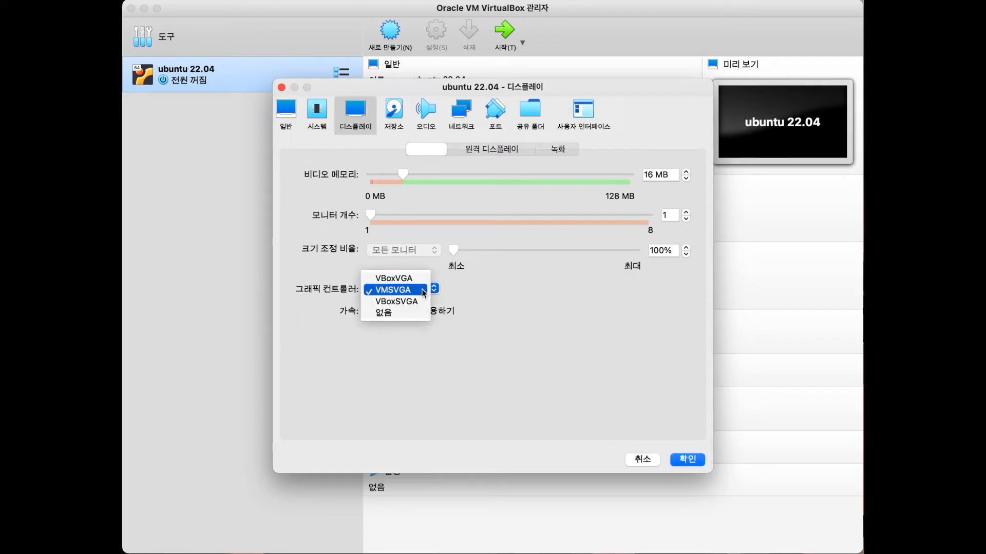
pyautogui.click(472, 295)
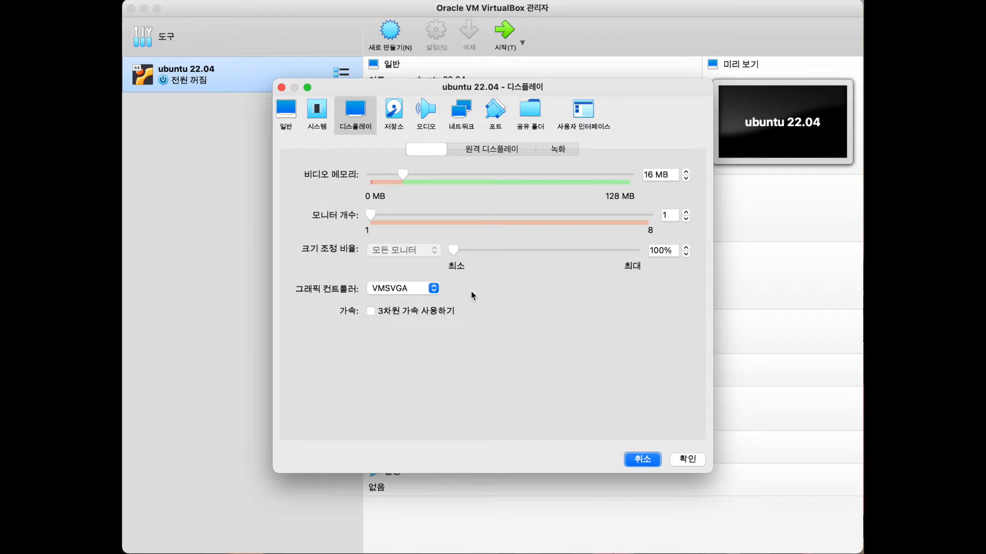
pyautogui.click(399, 289)
pyautogui.click(413, 302)
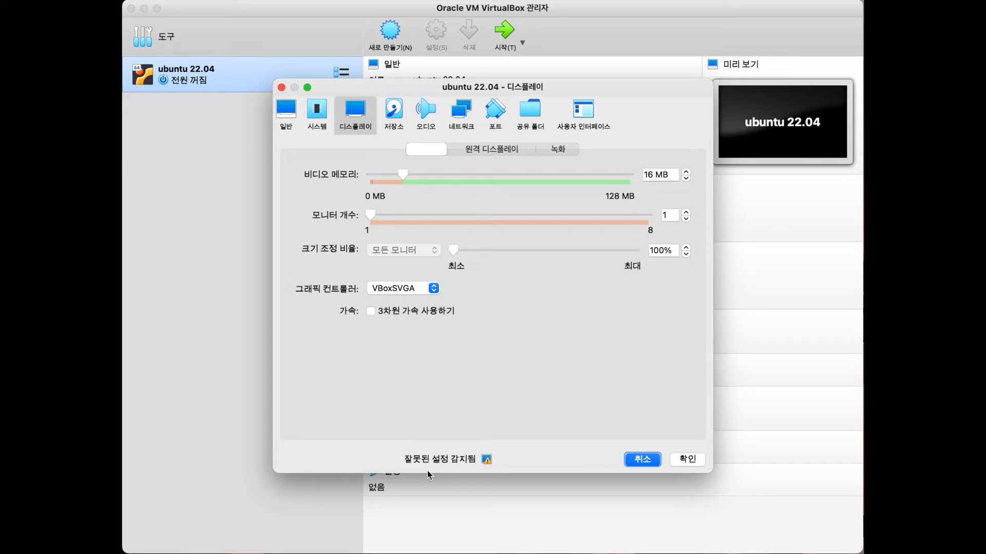
# Set the graphics controller back to VMSVGA and save the machine's settings.
pyautogui.click(405, 292)
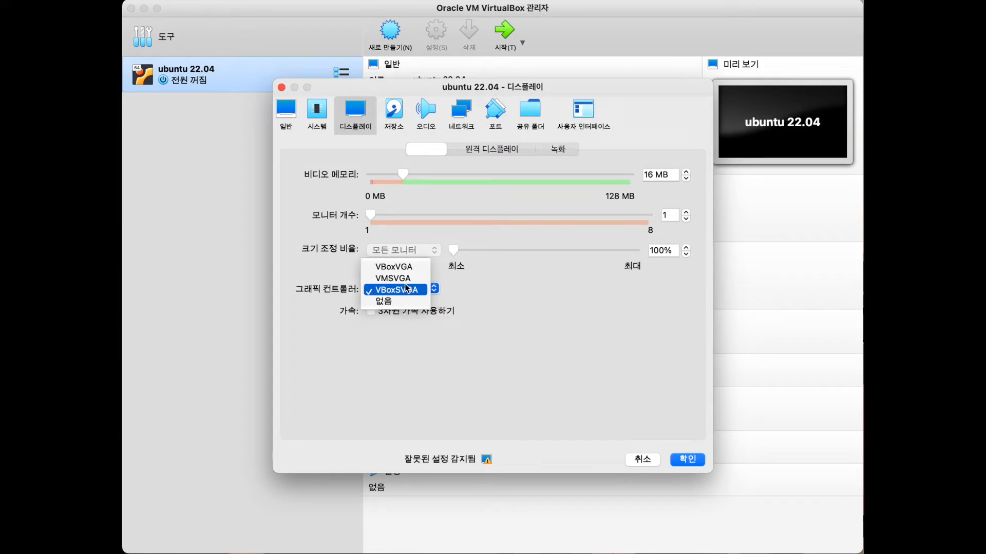
pyautogui.click(406, 280)
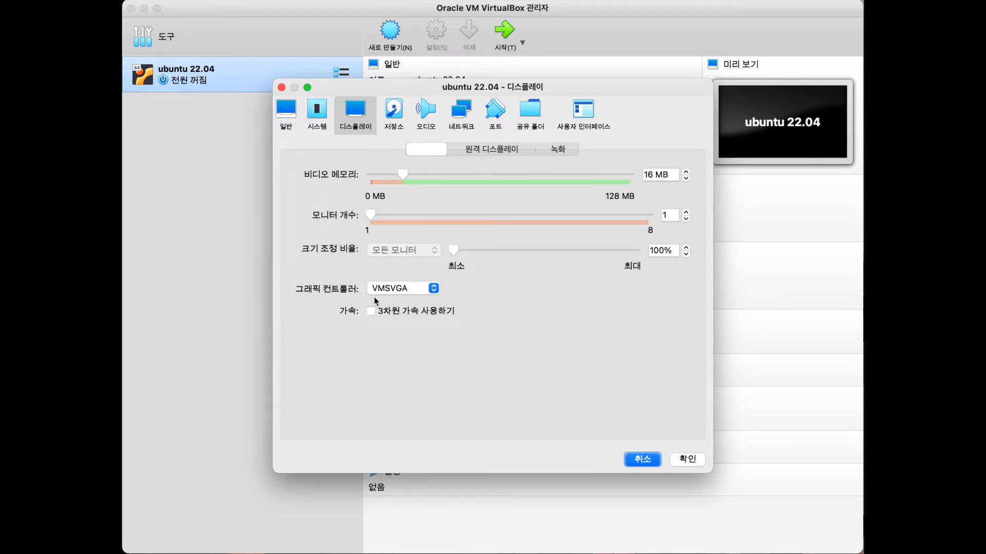
pyautogui.click(692, 459)
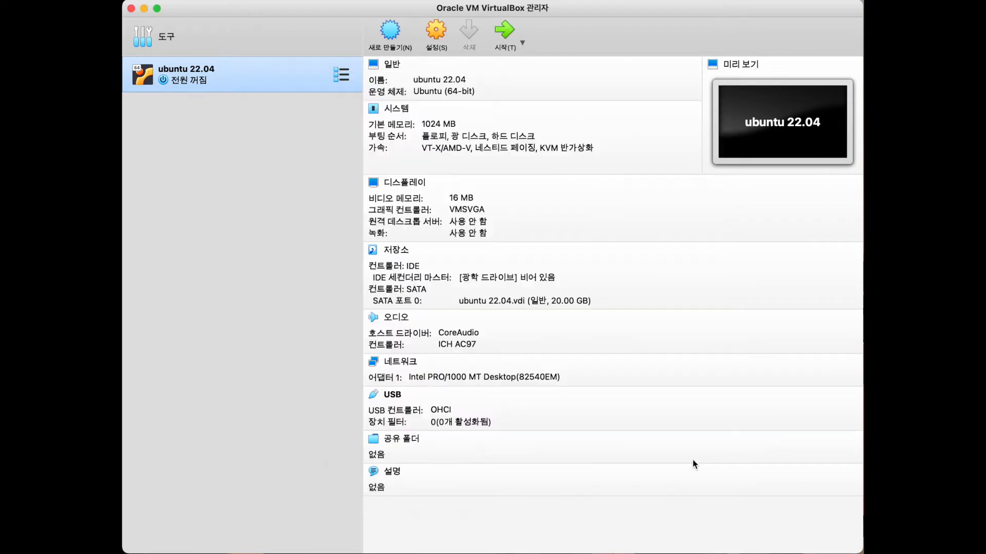
# Start the ubuntu 22.04 virtual machine and scale its Virtual Screen 1 to 250%.
pyautogui.click(497, 31)
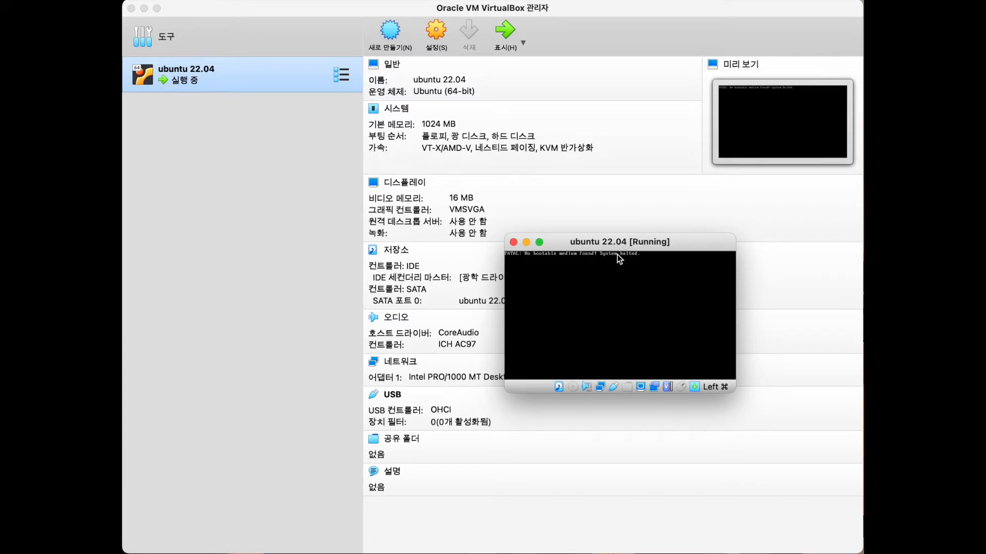
pyautogui.moveTo(565, 242); pyautogui.dragTo(262, 99)
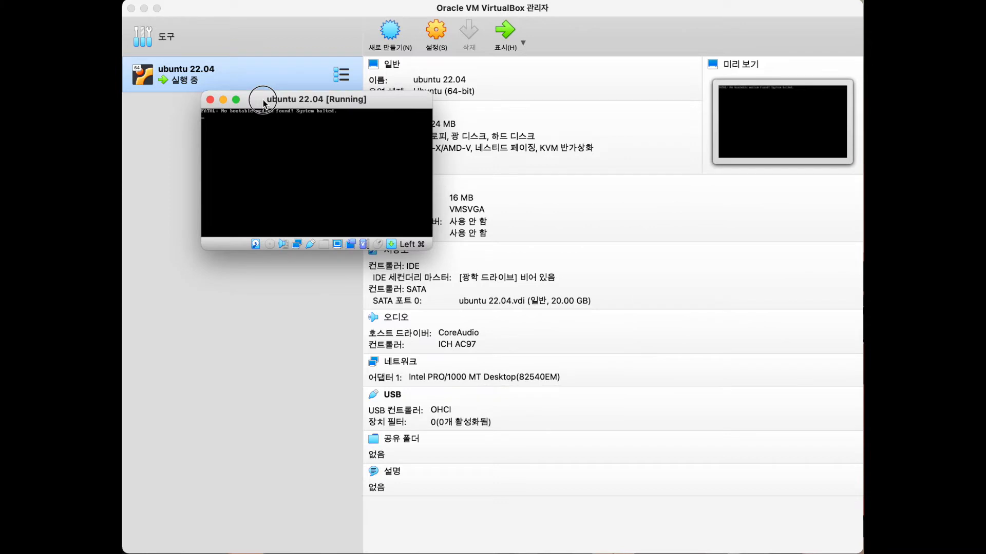
pyautogui.click(337, 245)
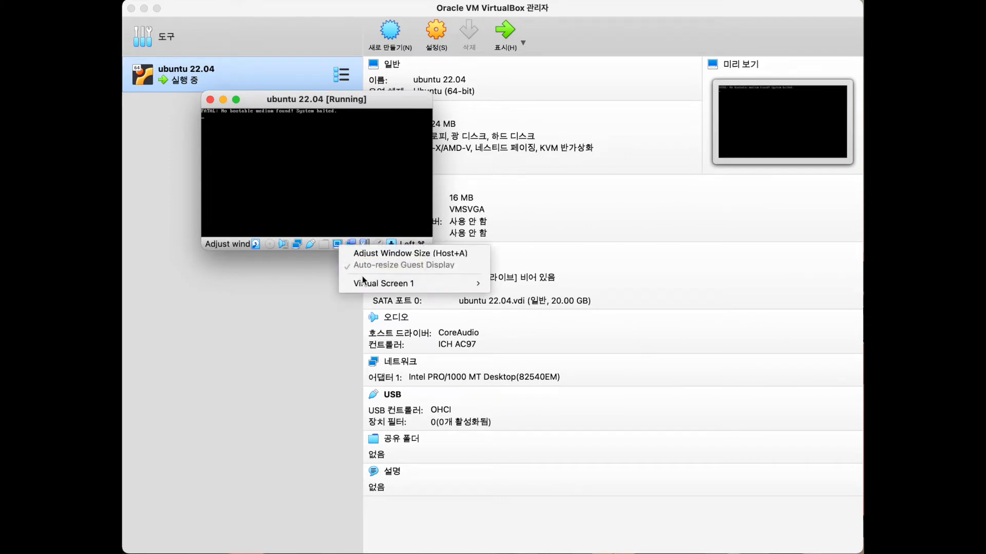
pyautogui.moveTo(364, 279)
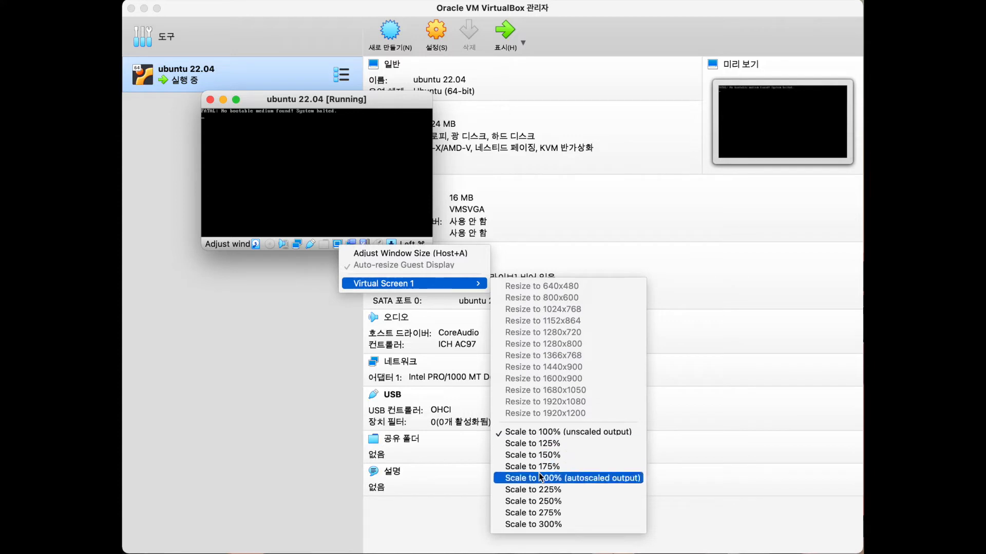
pyautogui.click(547, 501)
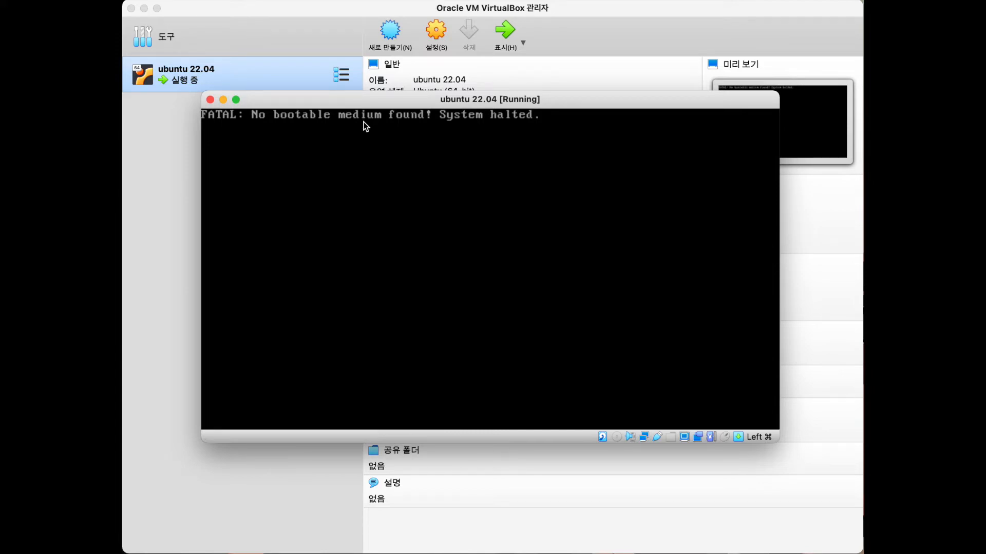
# Power off the ubuntu 22.04 virtual machine and open its storage settings.
pyautogui.click(211, 100)
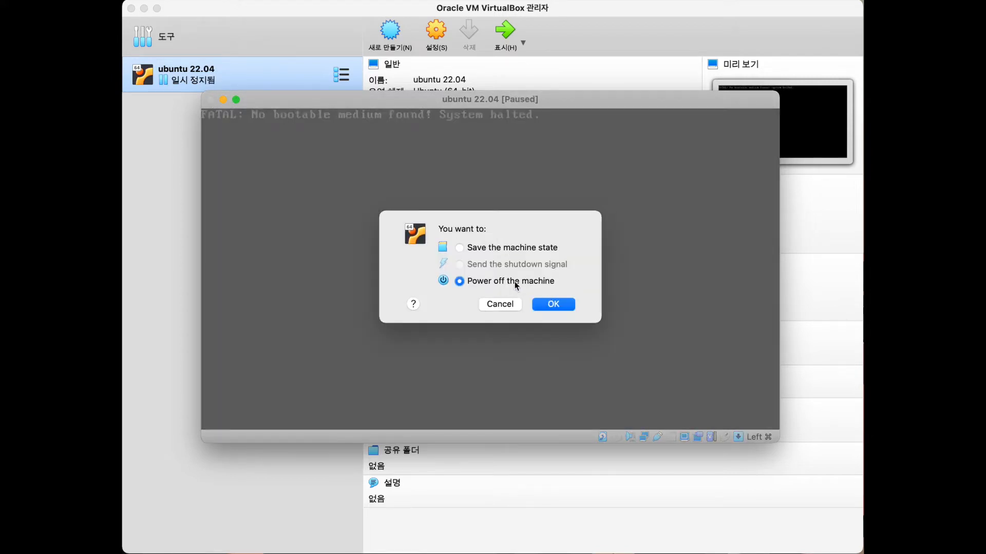
pyautogui.click(565, 307)
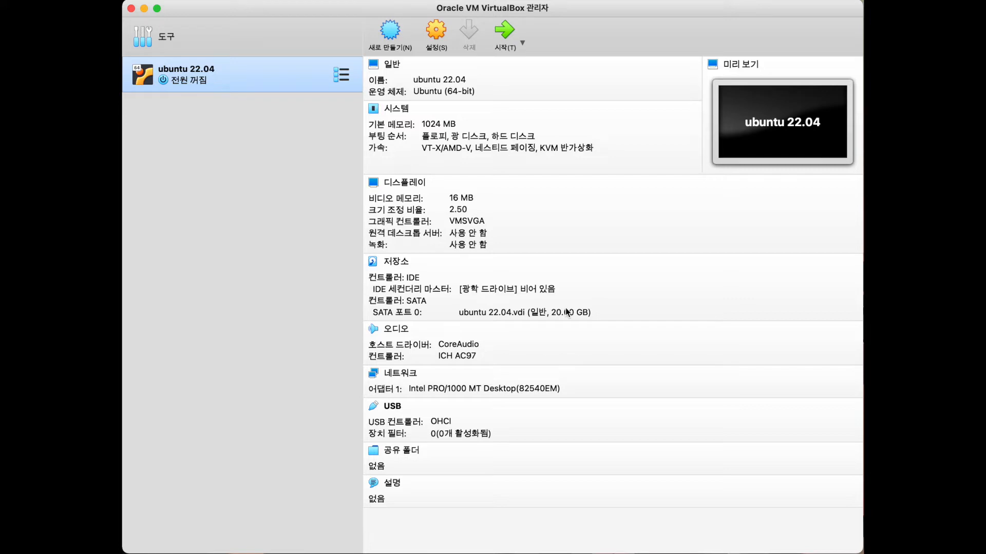
pyautogui.click(436, 31)
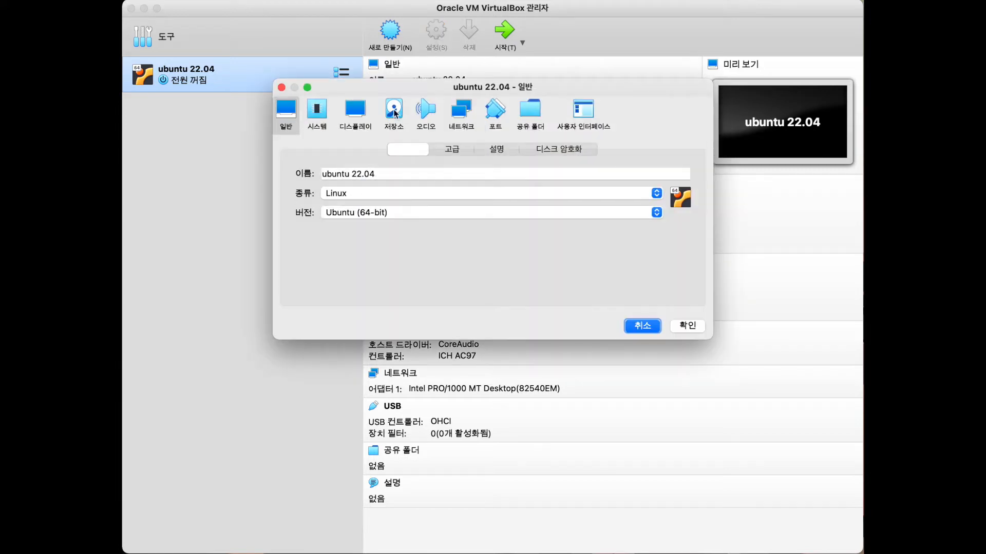
pyautogui.click(393, 112)
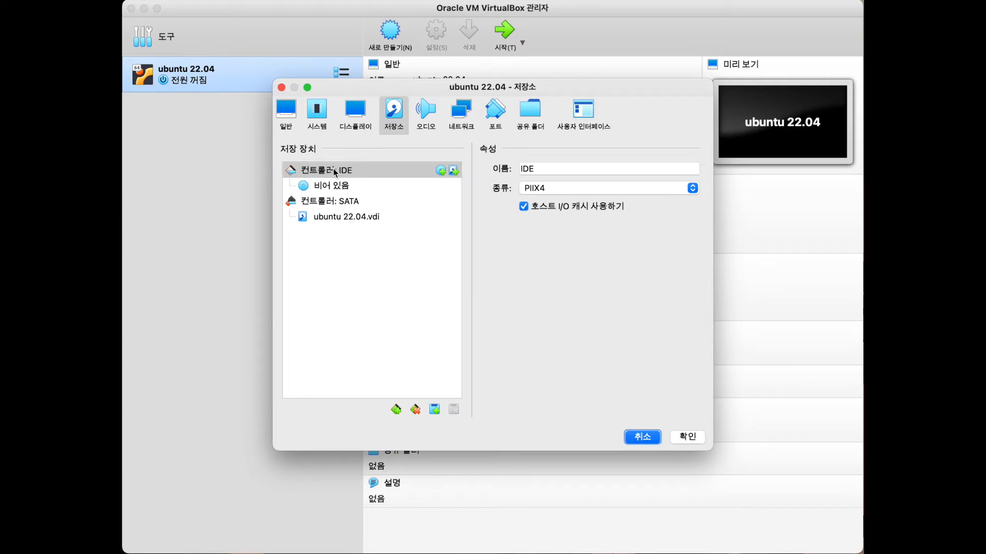
# Load ubuntu-22.04.1-desktop-amd64.iso from eTemp into the empty IDE optical drive and save the machine's settings.
pyautogui.click(302, 188)
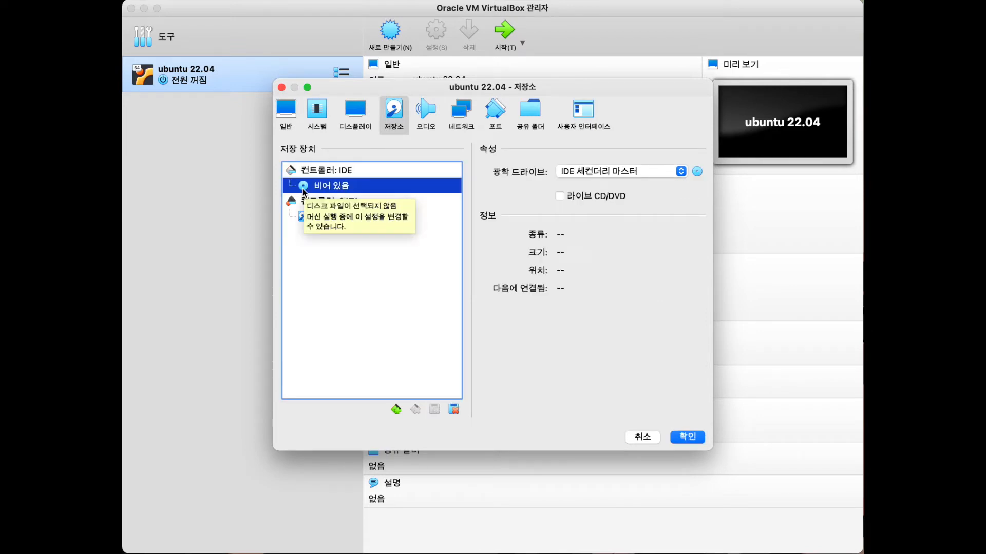
pyautogui.click(697, 173)
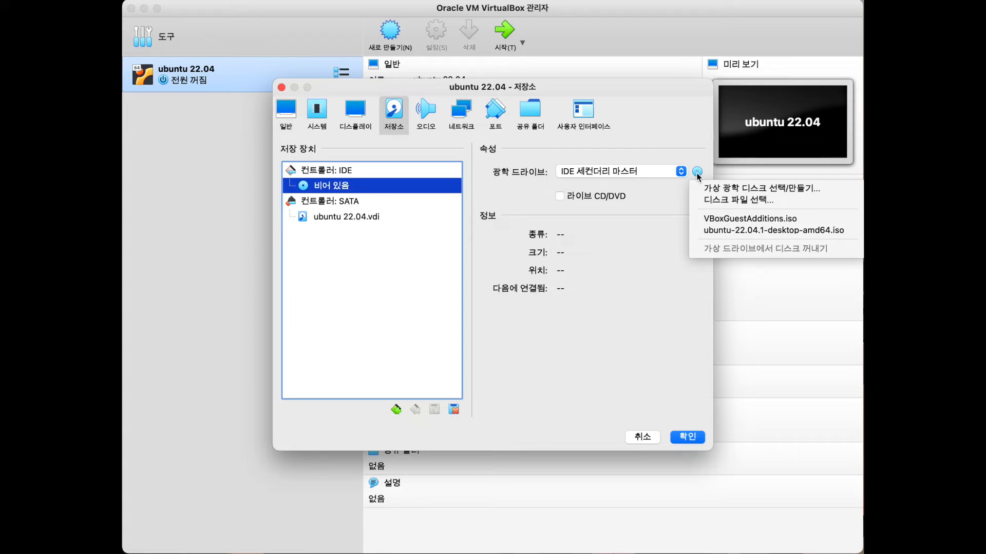
pyautogui.click(719, 200)
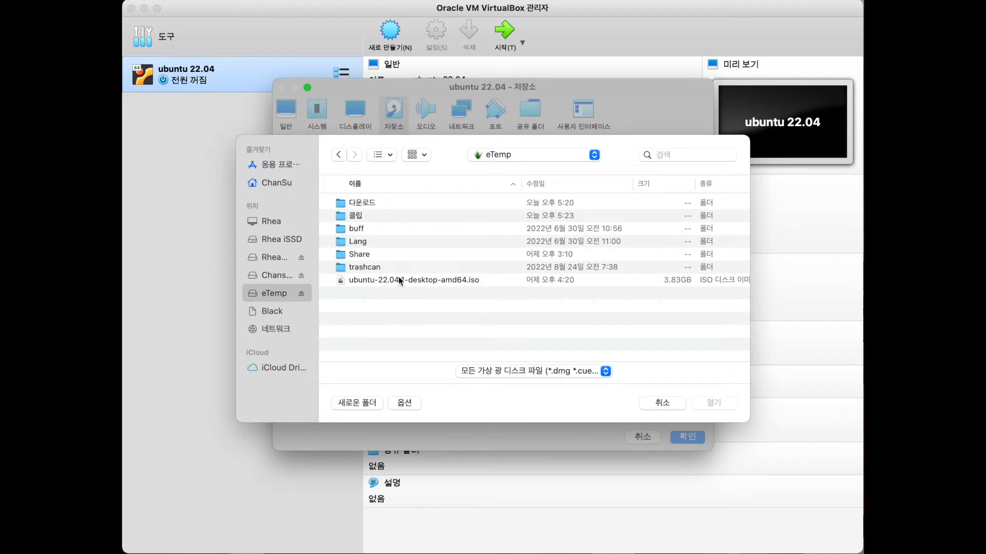
pyautogui.click(399, 280)
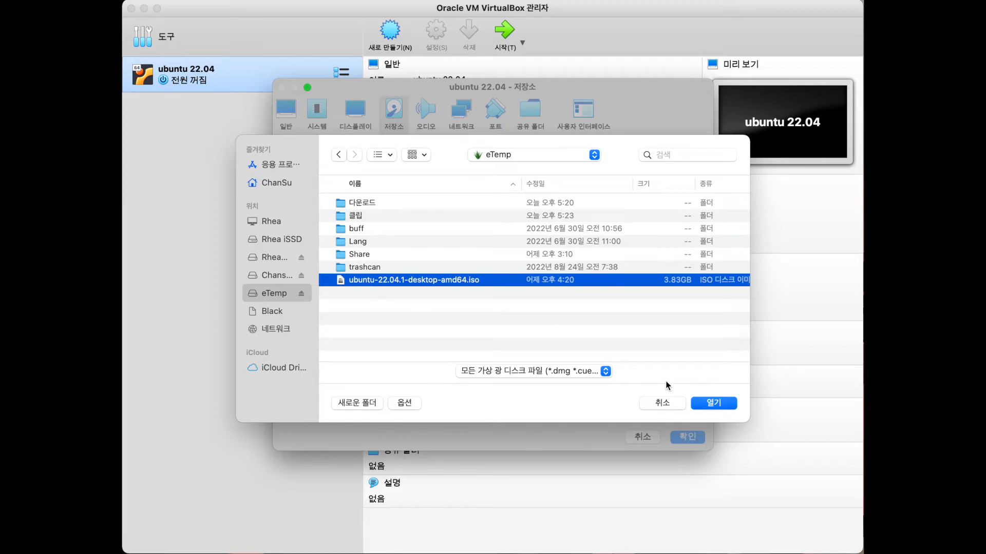
pyautogui.click(715, 403)
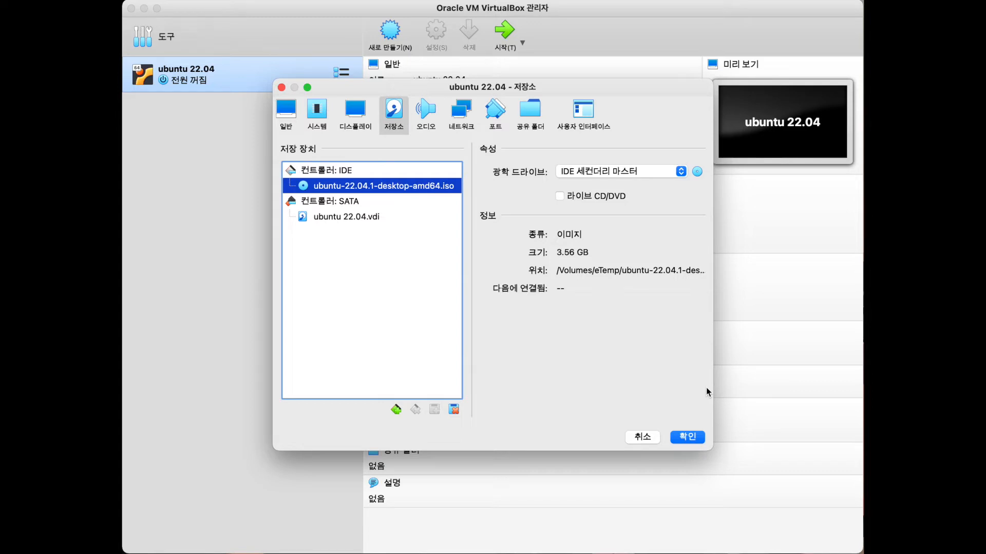
pyautogui.click(688, 437)
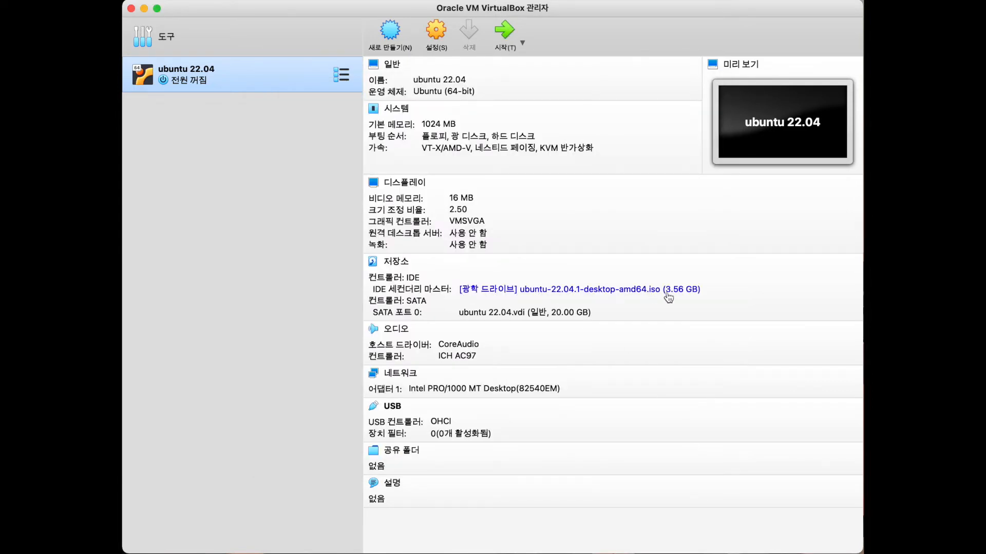
# Start the ubuntu 22.04 virtual machine and boot the "Try or Install Ubuntu" entry in GRUB.
pyautogui.click(505, 34)
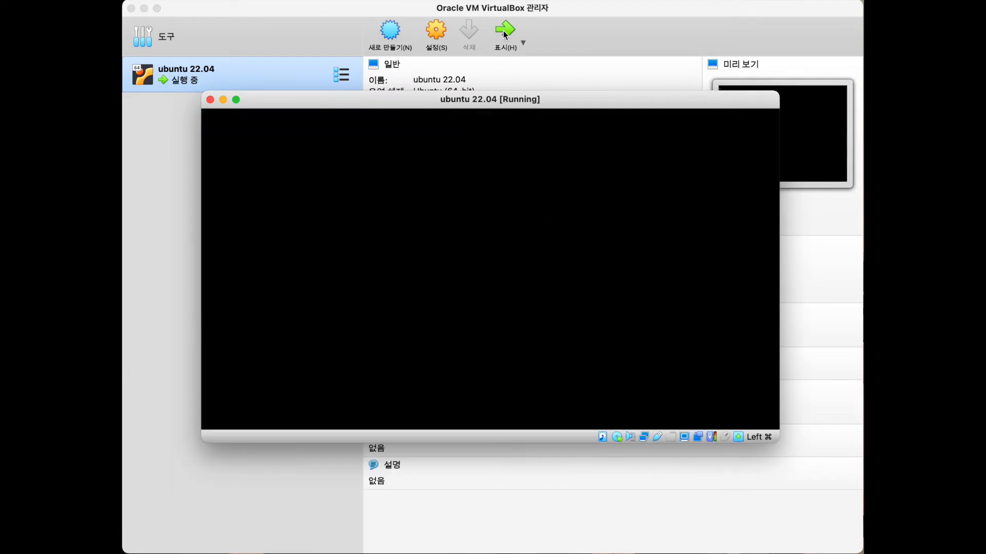
pyautogui.press('Down')
pyautogui.press('Down')
pyautogui.press('Down')
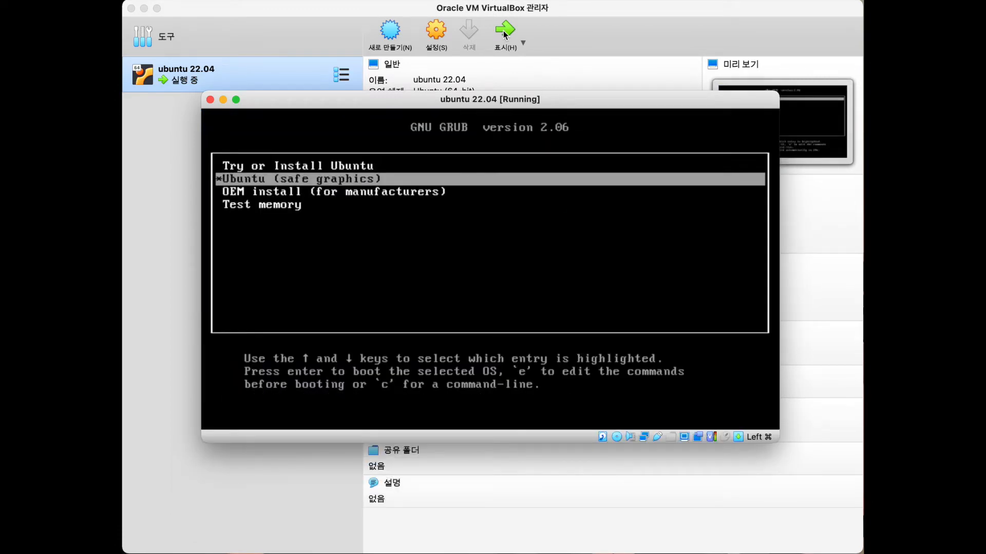
pyautogui.press('Up')
pyautogui.press('Up')
pyautogui.press('Up')
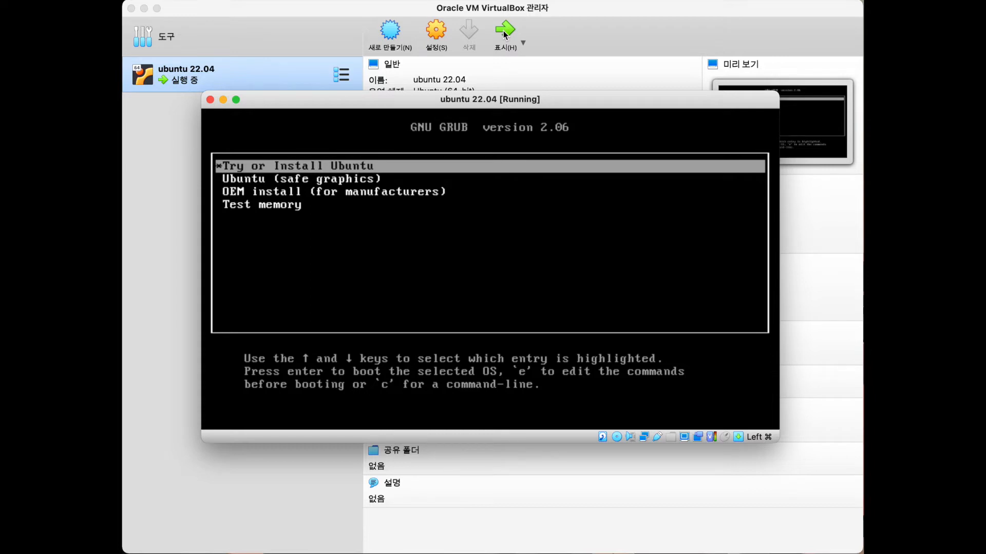
pyautogui.press('Return')
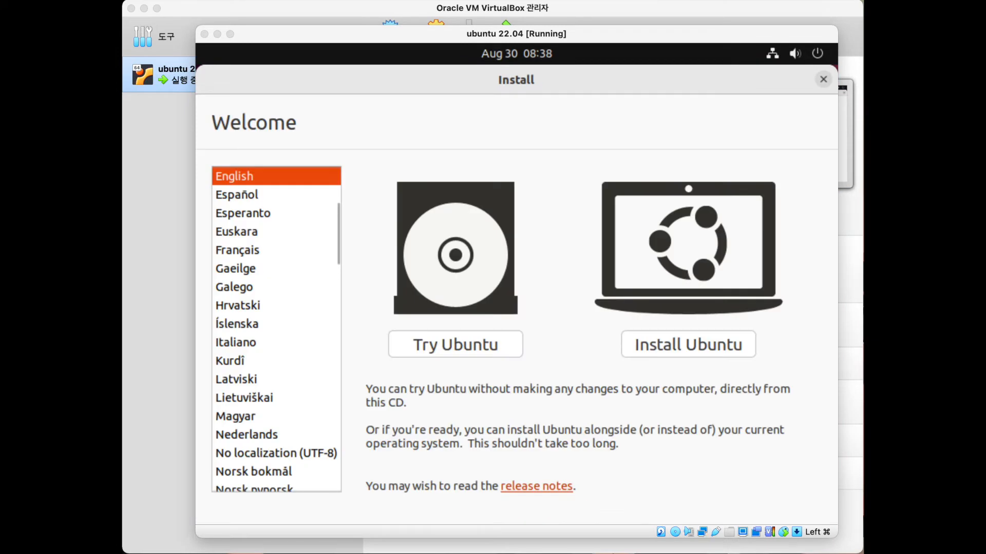
# Choose 한국어 as the installer language and begin installing Ubuntu.
pyautogui.scroll(-20, 267, 232)
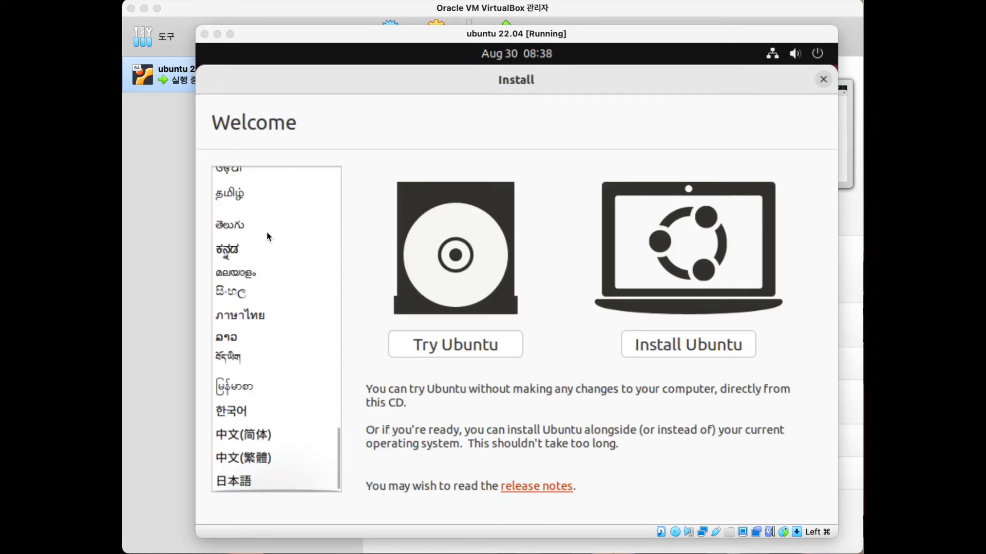
pyautogui.click(243, 410)
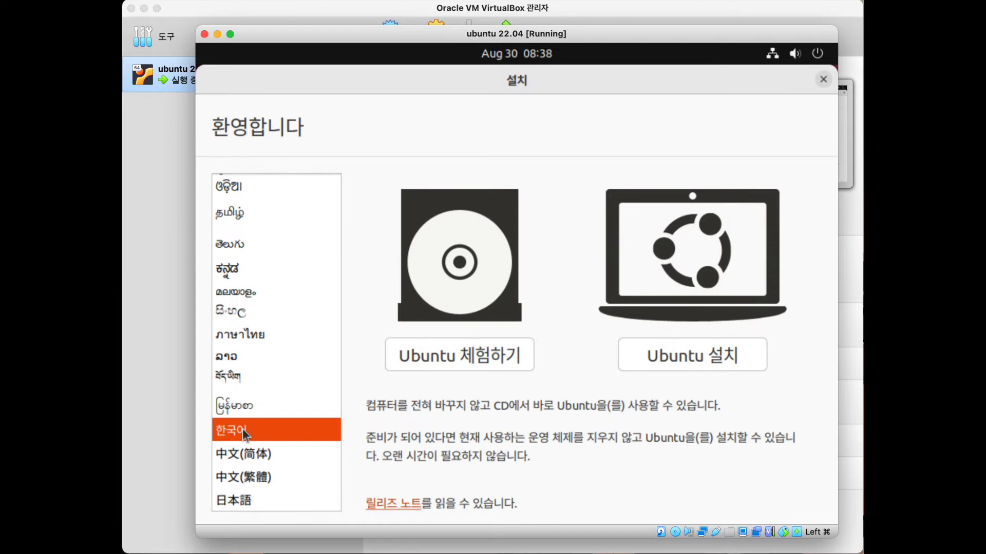
pyautogui.click(717, 359)
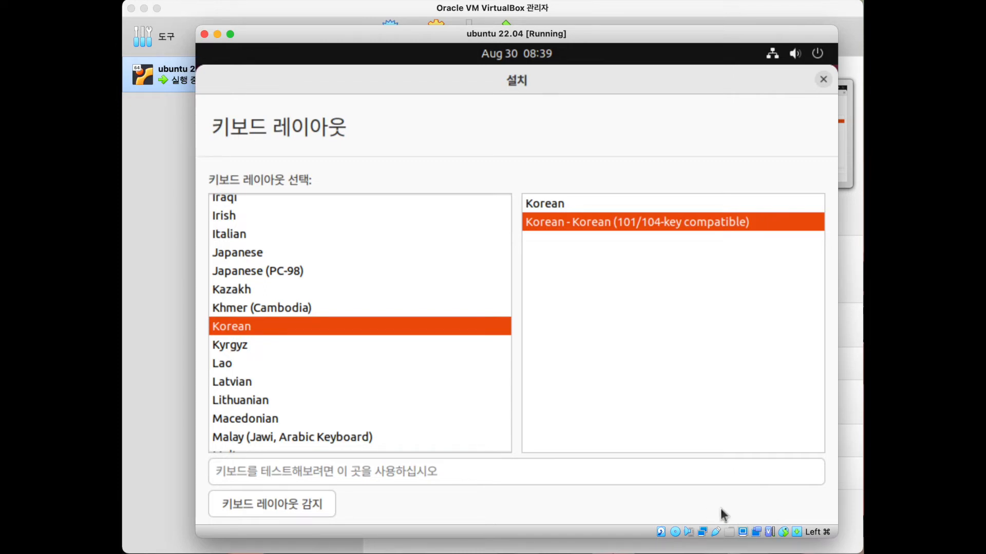
# Move the virtual machine window up toward the screen corner and open its display options.
pyautogui.click(743, 531)
pyautogui.moveTo(707, 39); pyautogui.dragTo(672, 15)
pyautogui.click(709, 508)
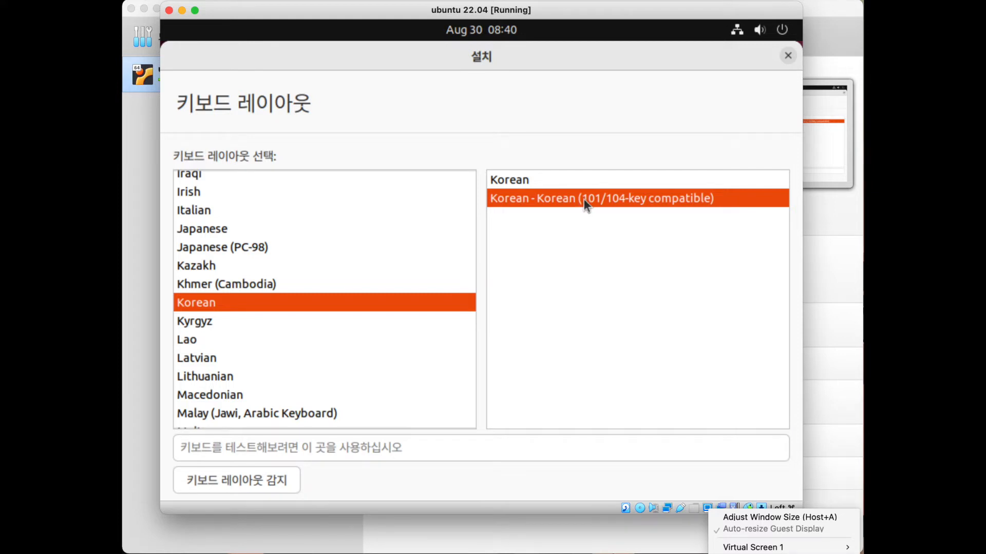
# Select the Korean - Korean (101/104-key compatible) keyboard layout and continue the installer to the installation type page.
pyautogui.click(645, 181)
pyautogui.click(645, 199)
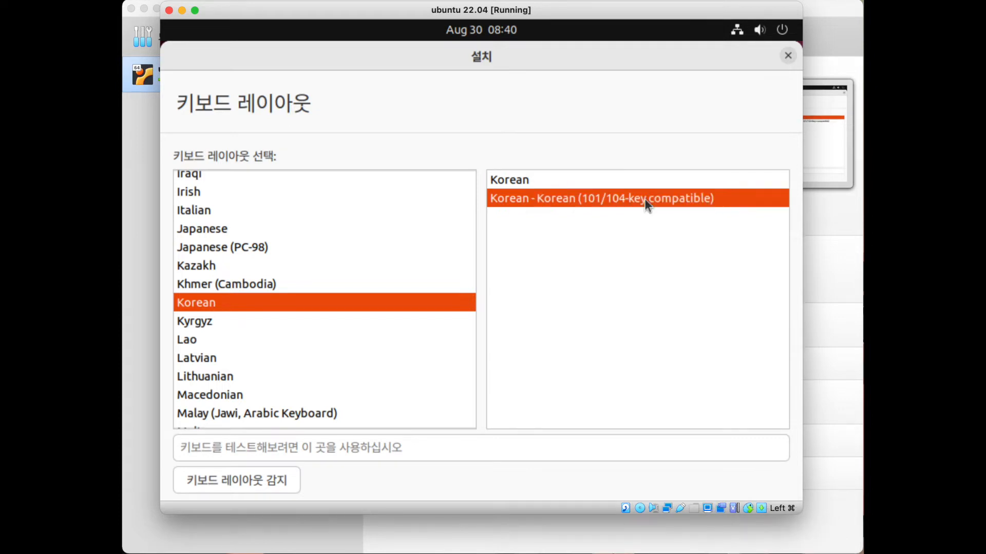
pyautogui.press('Tab')
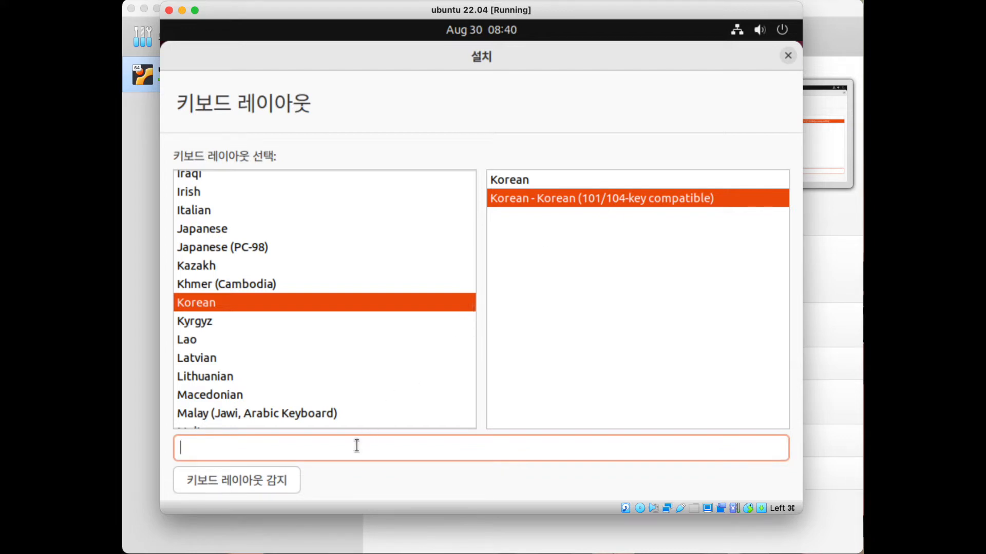
pyautogui.press('Tab')
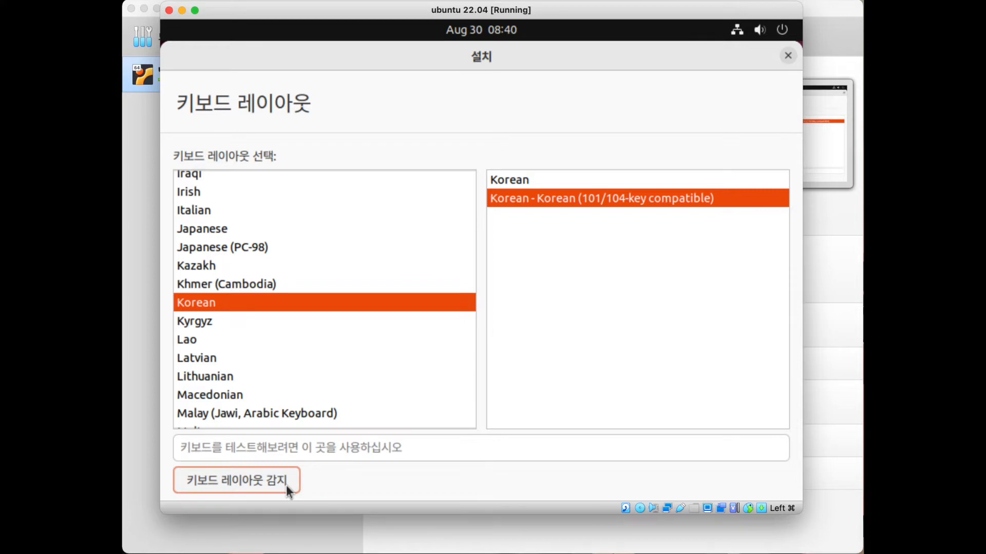
pyautogui.hotkey('shift', 'Tab')
pyautogui.hotkey('shift', 'Tab')
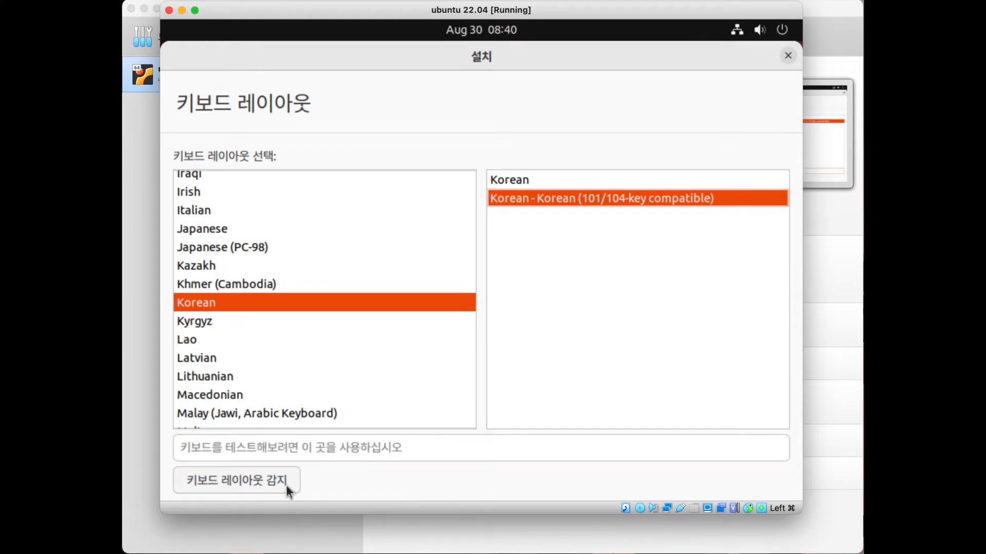
pyautogui.hotkey('shift', 'Tab')
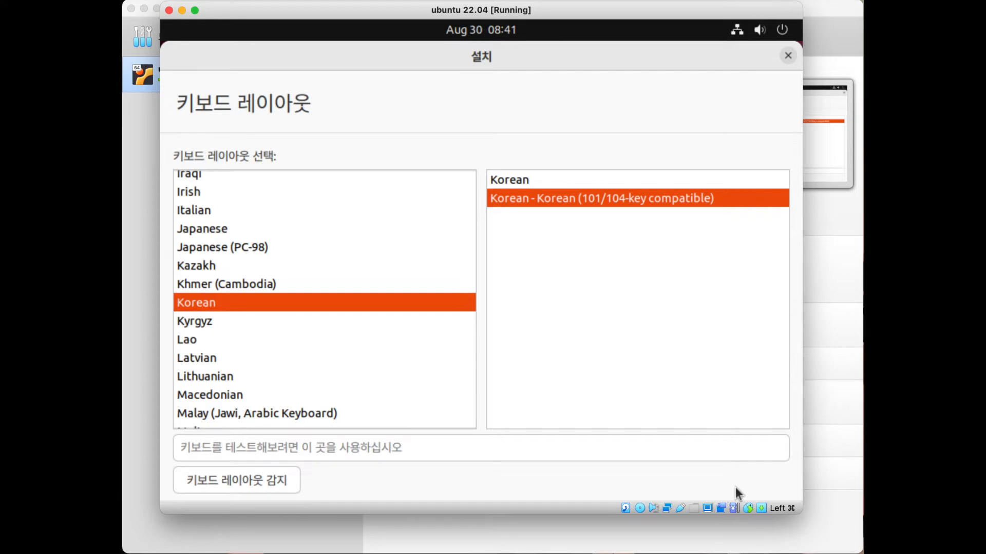
pyautogui.press('Return')
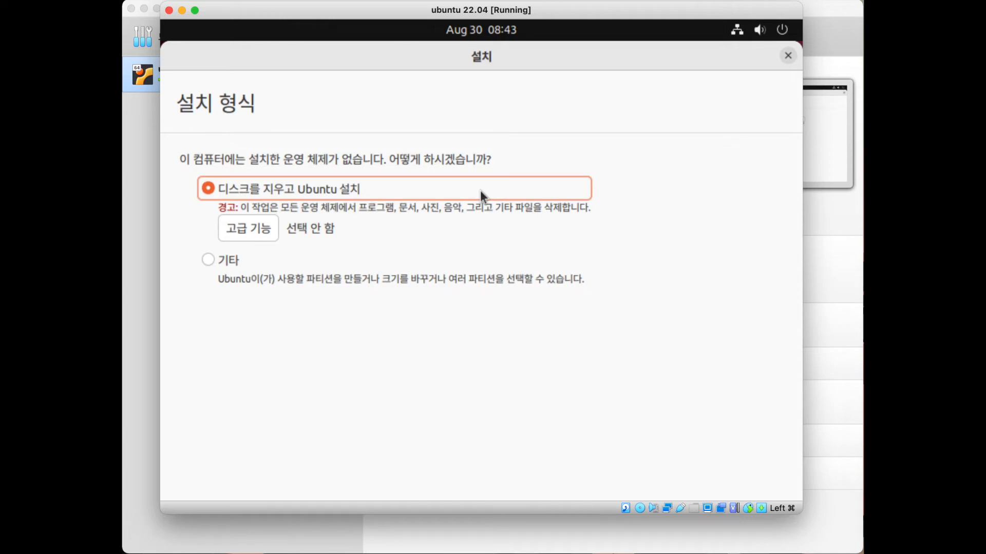
# Choose to erase the disk and install Ubuntu, approve the disk changes, and accept Seoul as the location.
pyautogui.click(271, 192)
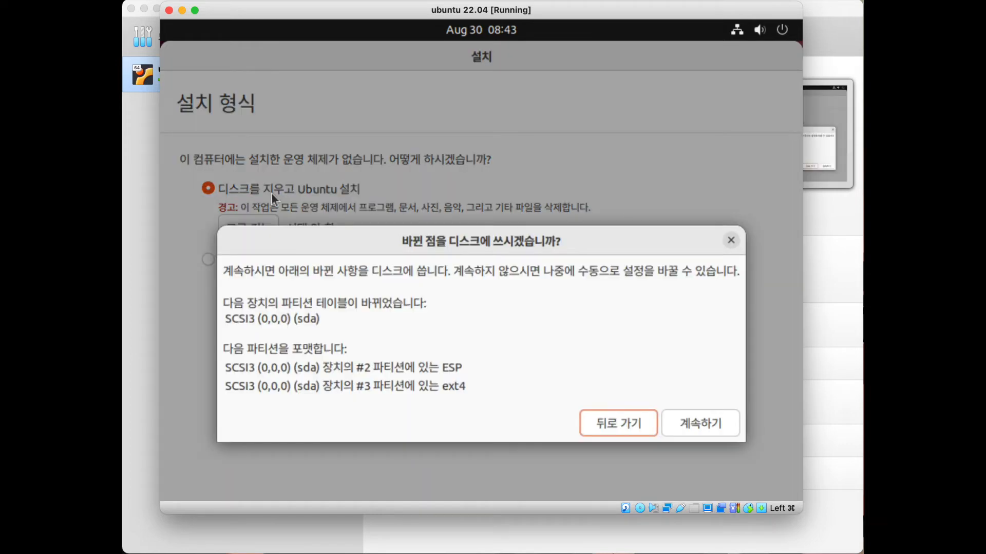
pyautogui.click(686, 430)
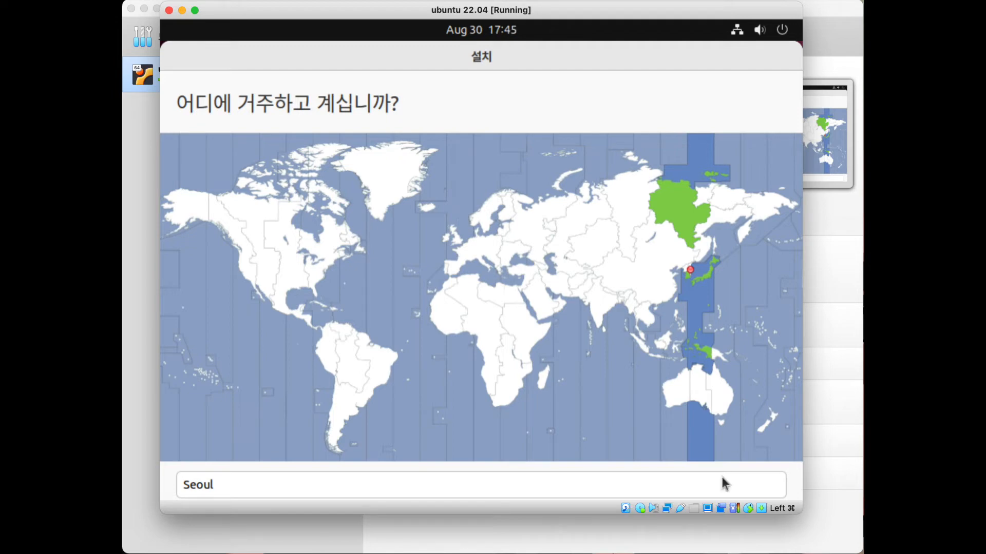
pyautogui.press('Return')
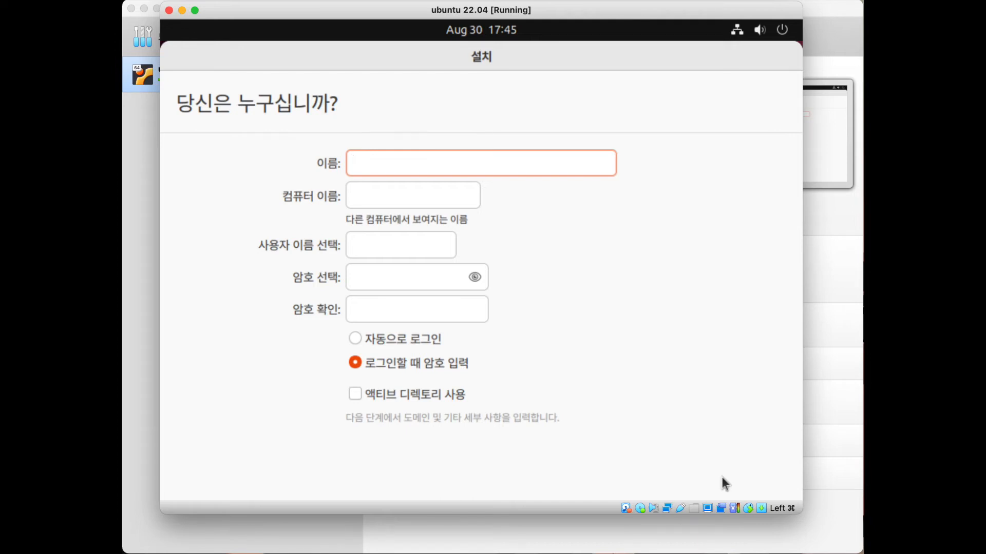
# Enter the user's name in the account form, and type the account password with its confirmation.
pyautogui.write('chansu')
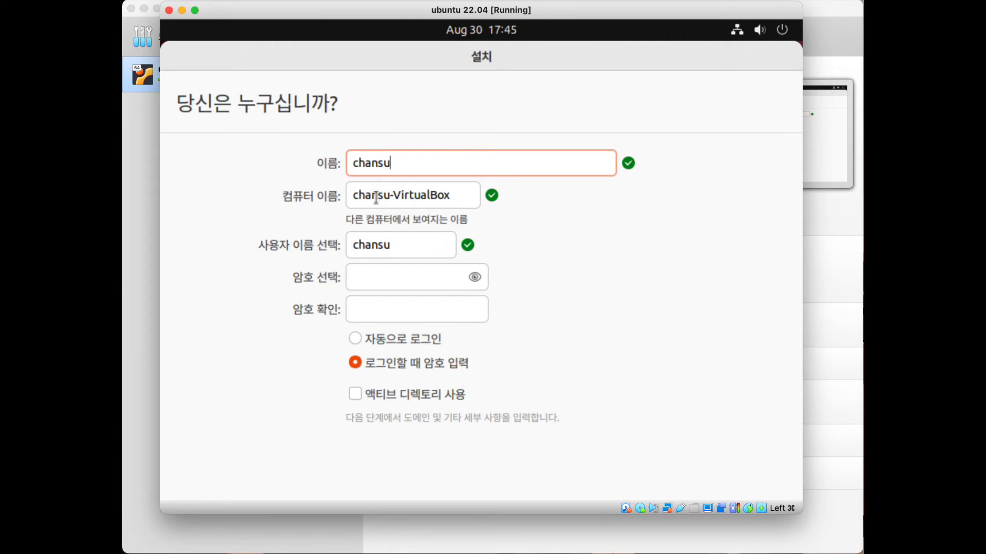
pyautogui.click(382, 272)
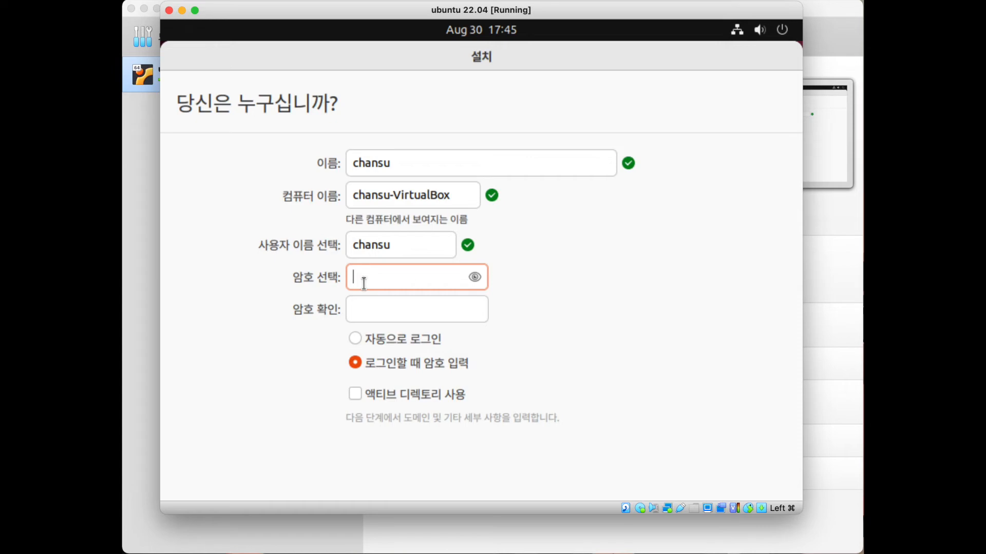
pyautogui.write('●●●●●')
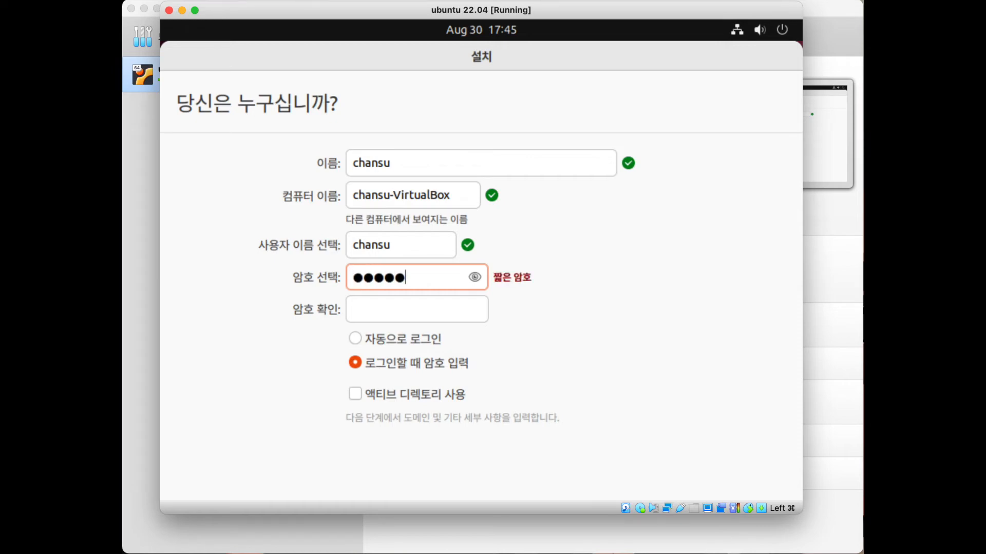
pyautogui.write('●●●')
pyautogui.press('Tab')
pyautogui.write('●●●●●●')
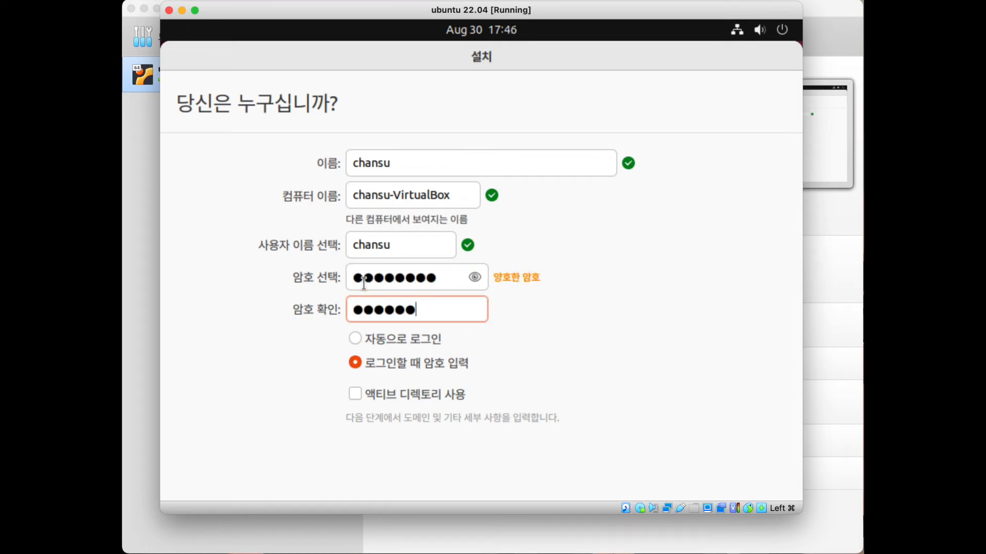
pyautogui.write('●●●')
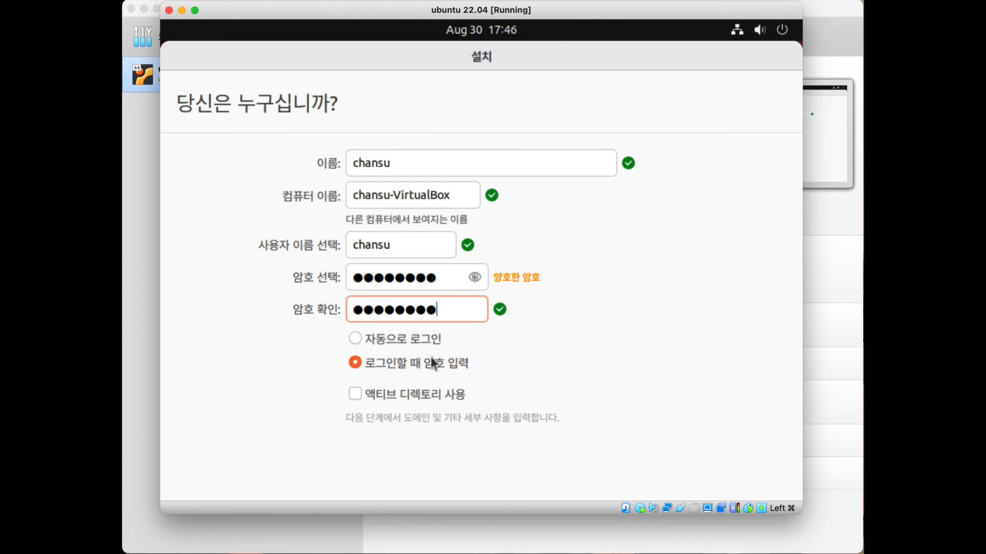
pyautogui.press('Tab')
pyautogui.press('Tab')
pyautogui.press('Tab')
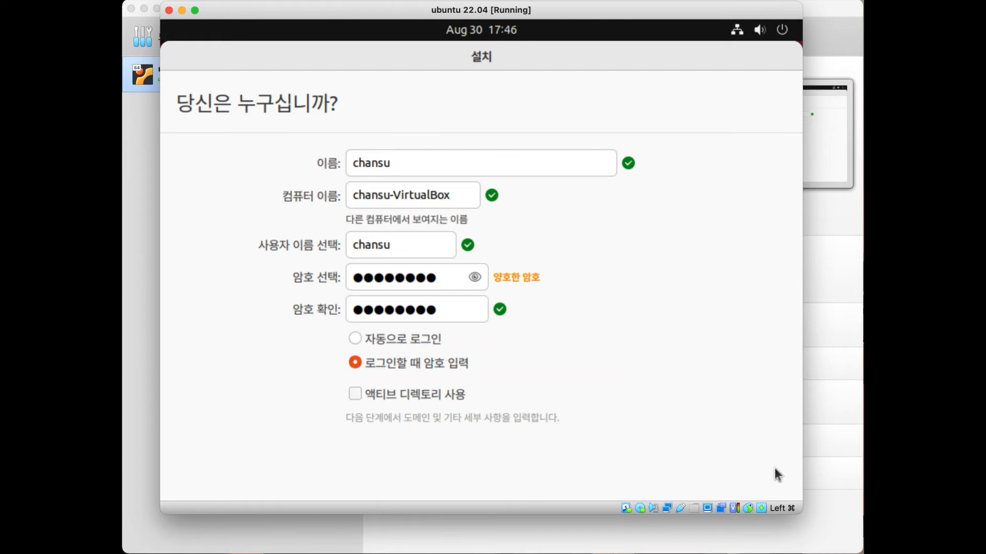
pyautogui.doubleClick(448, 154)
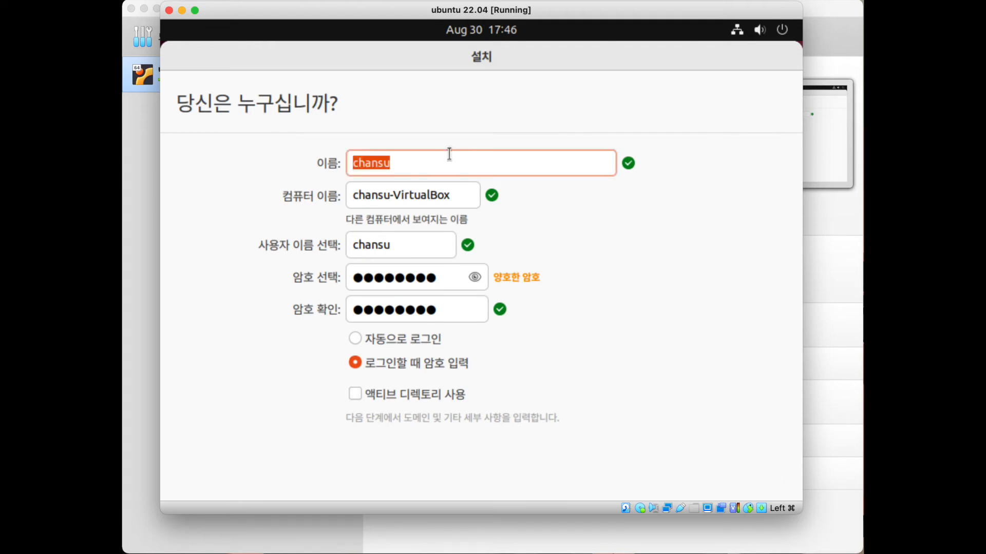
pyautogui.click(448, 154)
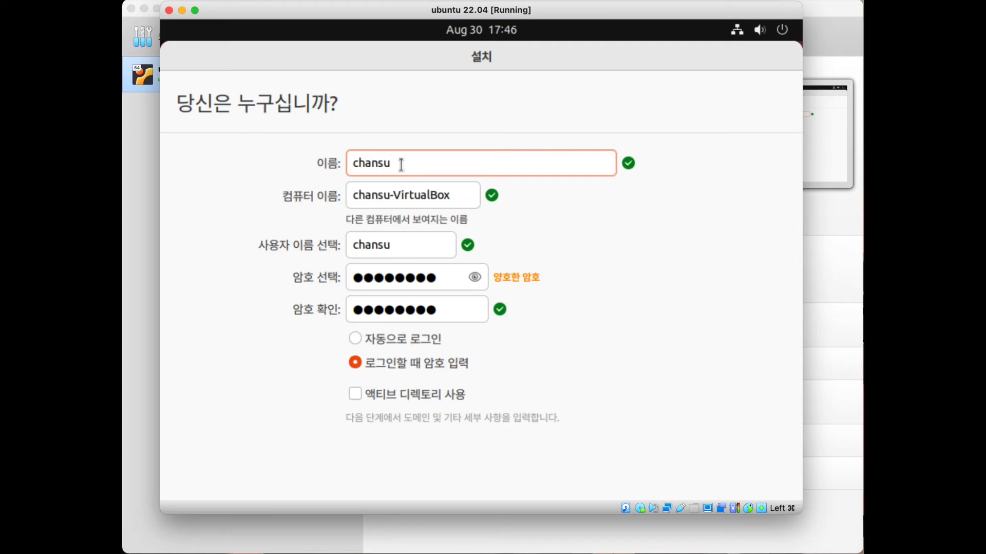
pyautogui.hotkey('shift', 'Tab')
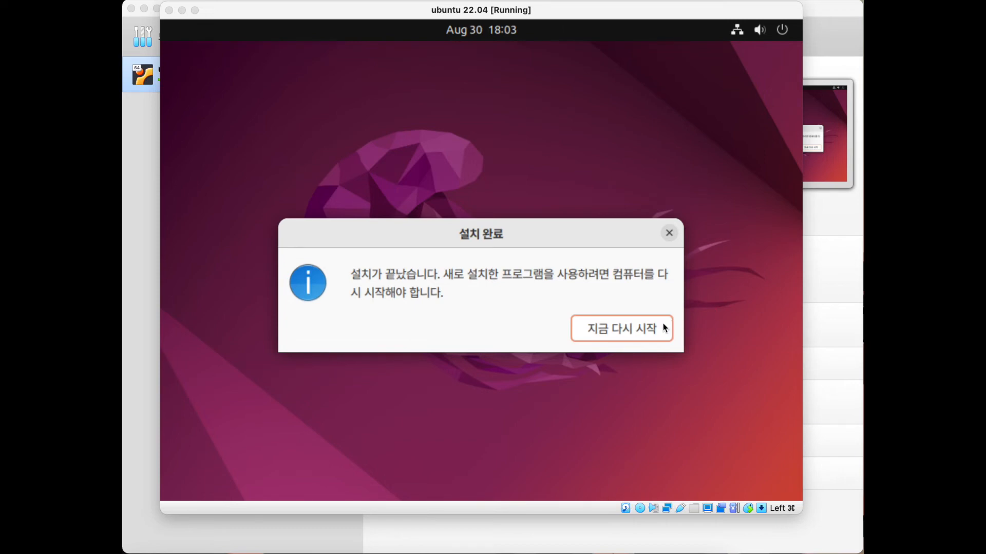
pyautogui.click(785, 32)
pyautogui.click(784, 32)
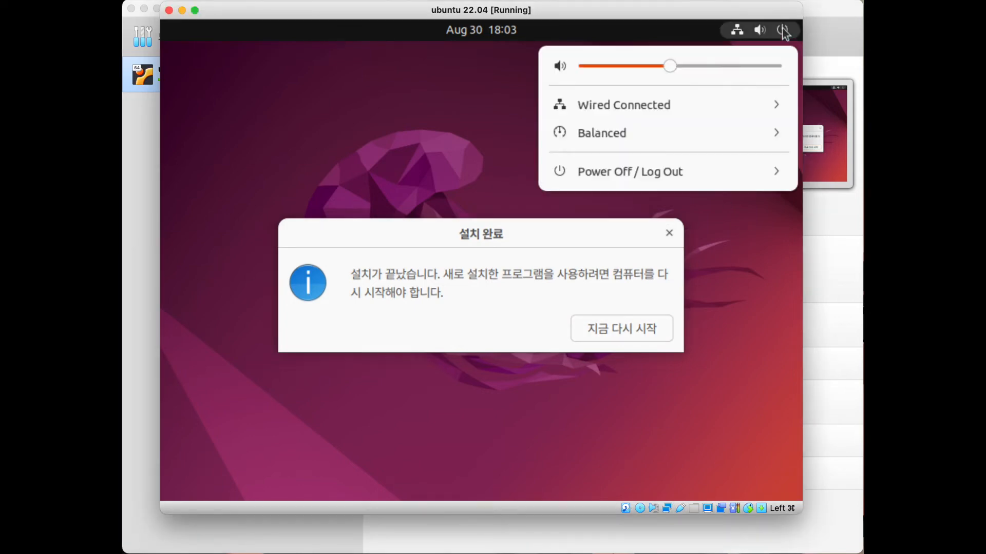
pyautogui.click(739, 255)
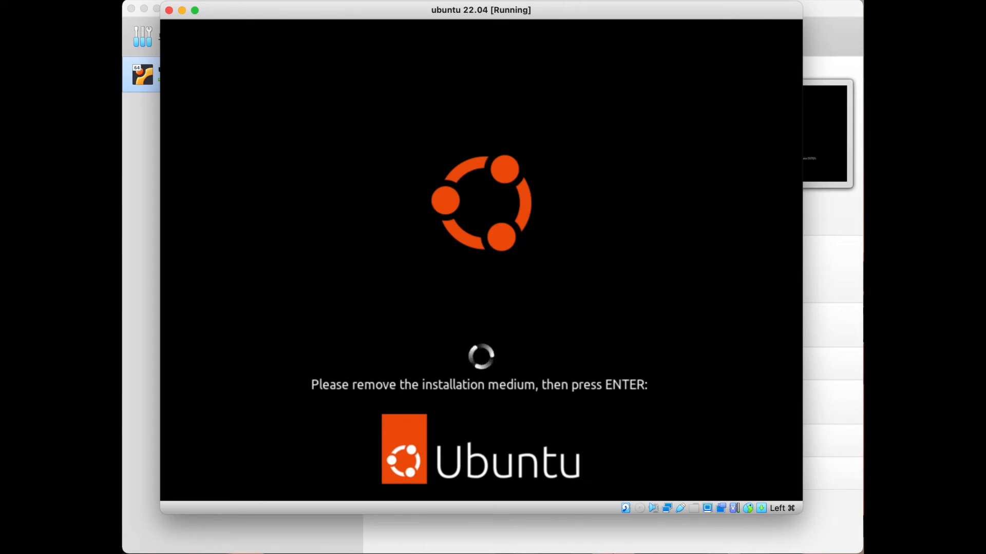
# Power off the virtual machine at the installation medium removal prompt and start ubuntu 22.04 again.
pyautogui.click(169, 10)
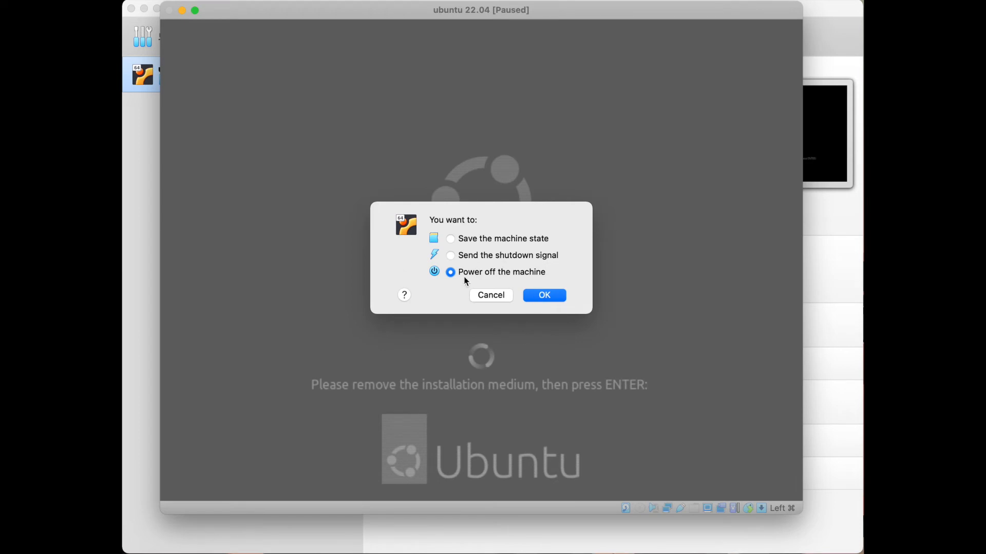
pyautogui.click(545, 297)
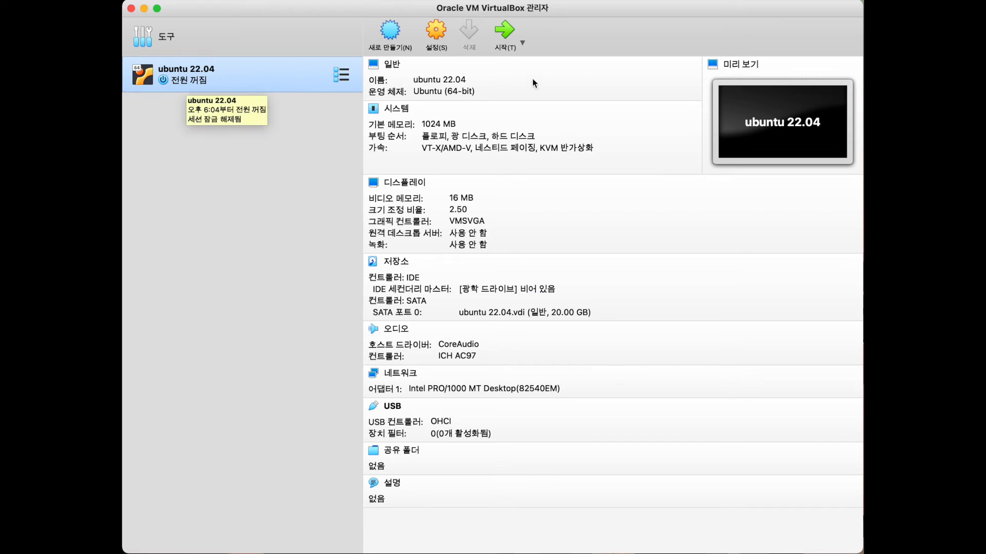
pyautogui.click(505, 40)
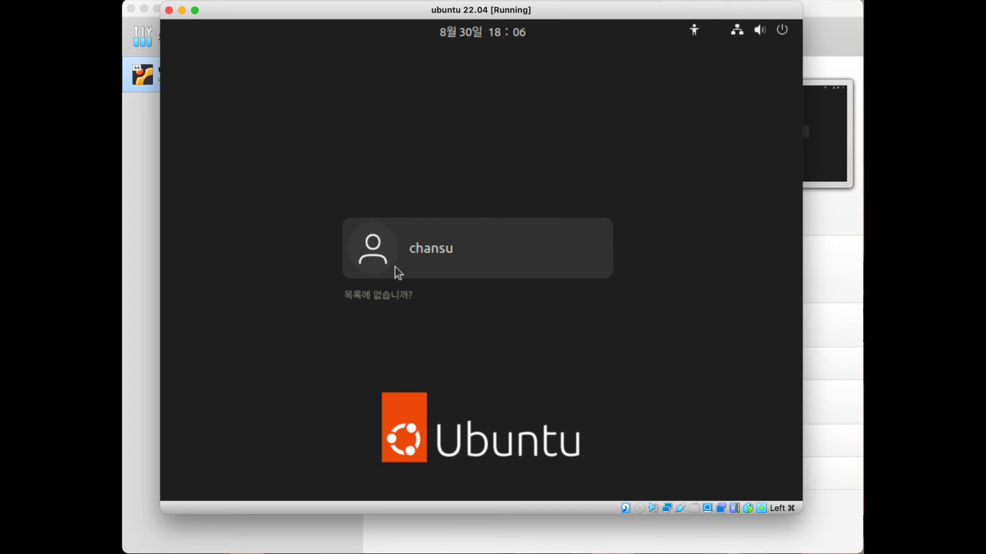
# Select the user account on the Ubuntu login screen and sign in with the account password.
pyautogui.click(431, 261)
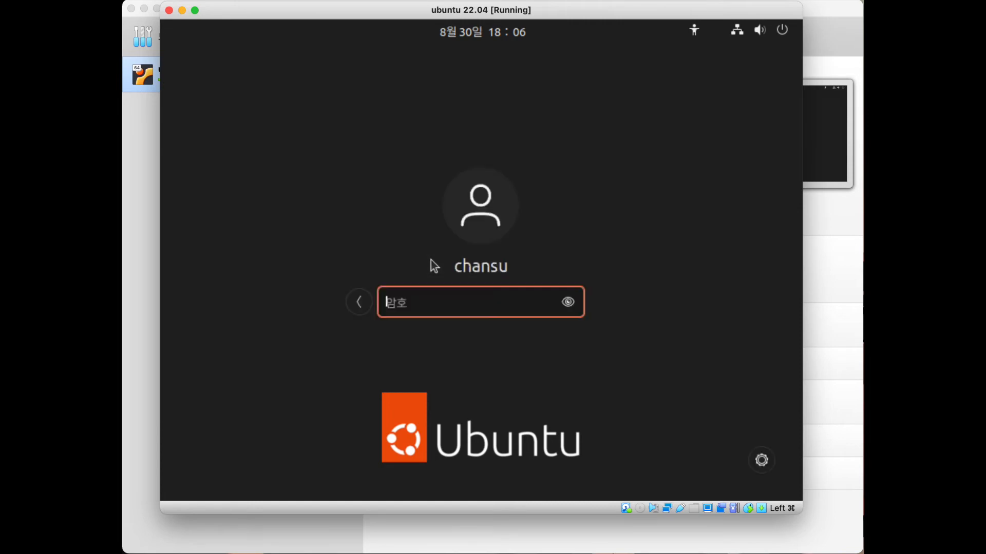
pyautogui.write('********')
pyautogui.press('Return')
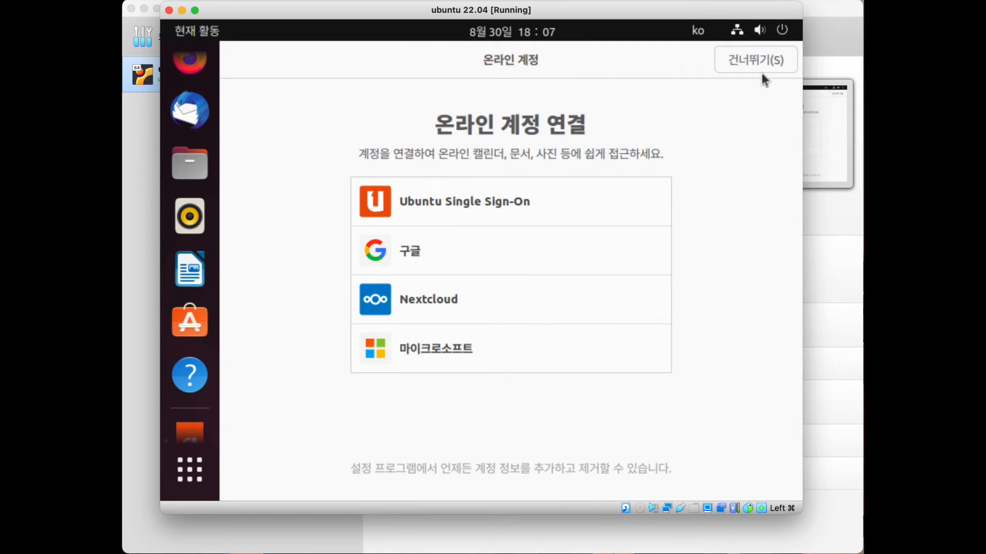
# Complete the Ubuntu welcome setup, skipping online accounts and Livepatch and choosing not to send system information to Canonical.
pyautogui.click(758, 58)
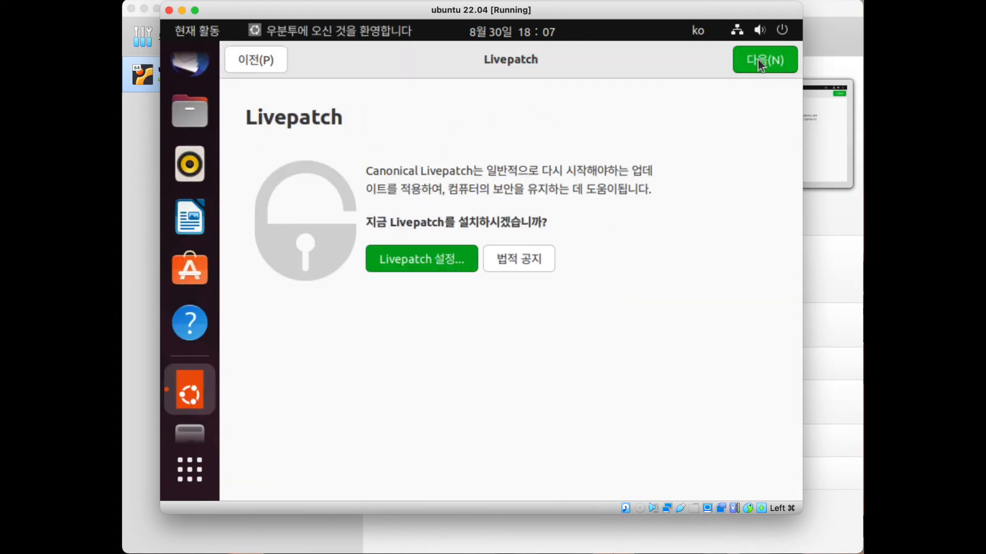
pyautogui.click(758, 58)
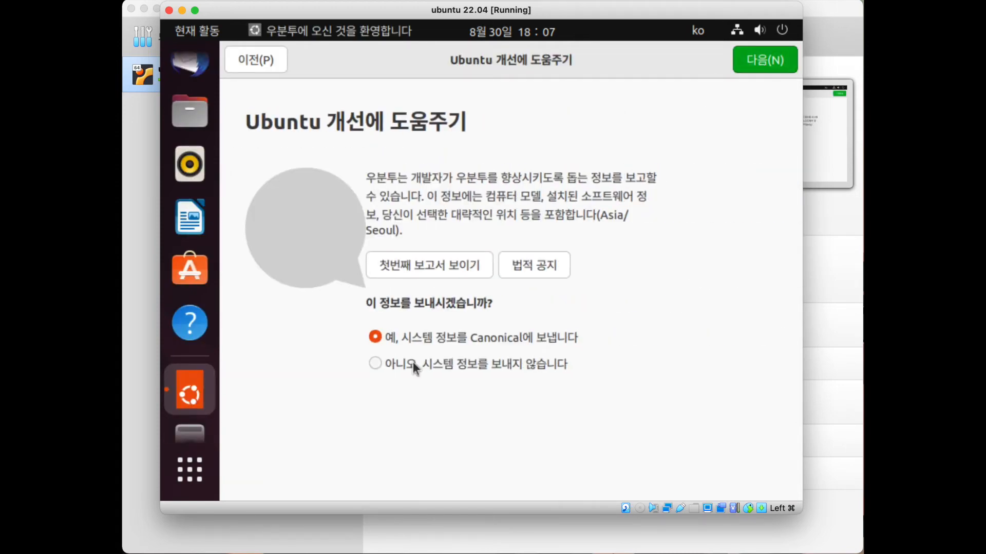
pyautogui.click(414, 361)
pyautogui.click(772, 58)
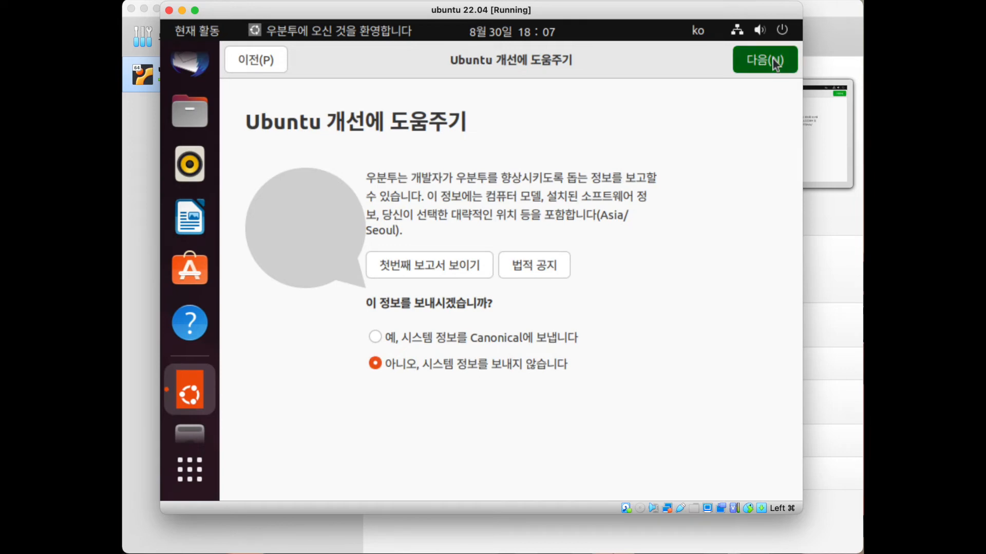
pyautogui.click(772, 59)
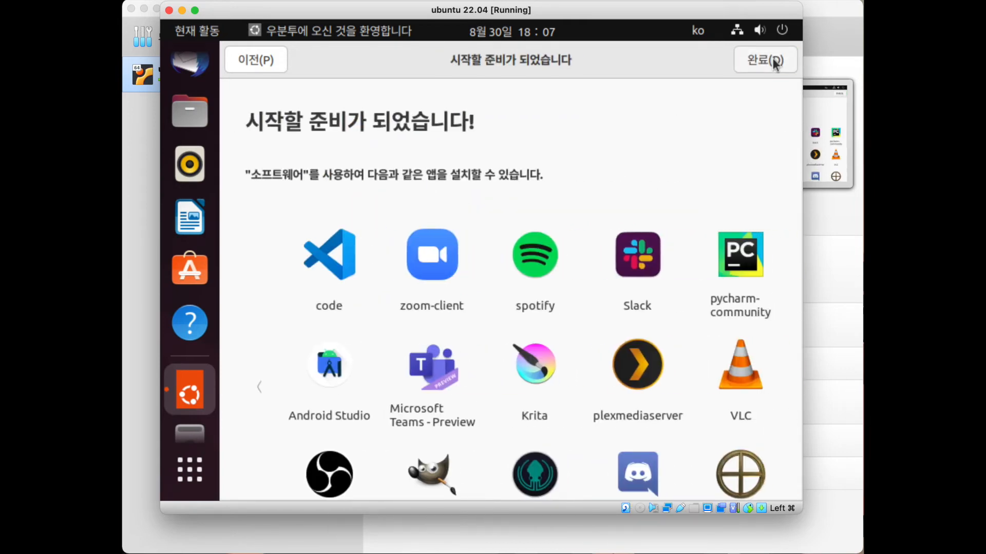
pyautogui.click(772, 59)
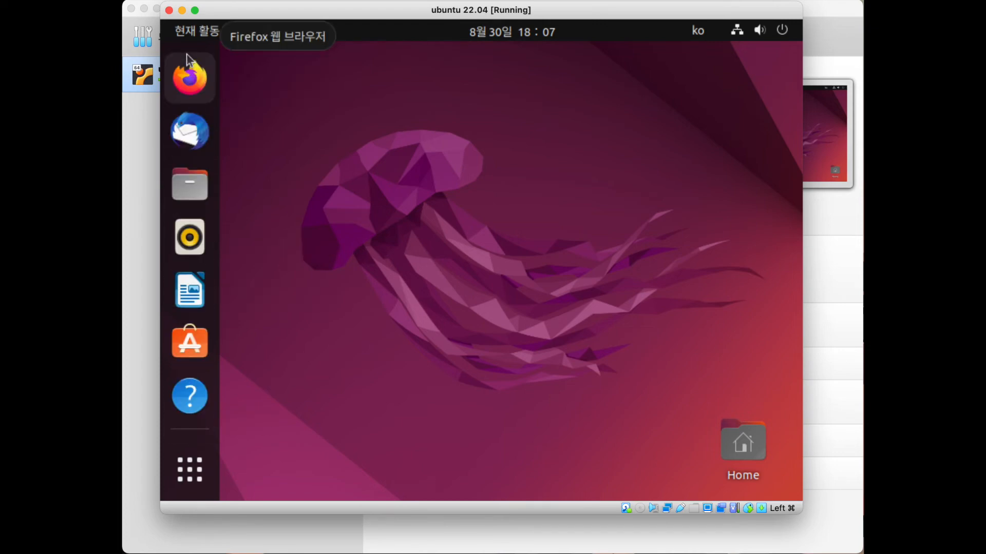
# Insert the Guest Additions CD image into the virtual machine and open the VBox_GAs_6.1.36 disc.
pyautogui.click(190, 478)
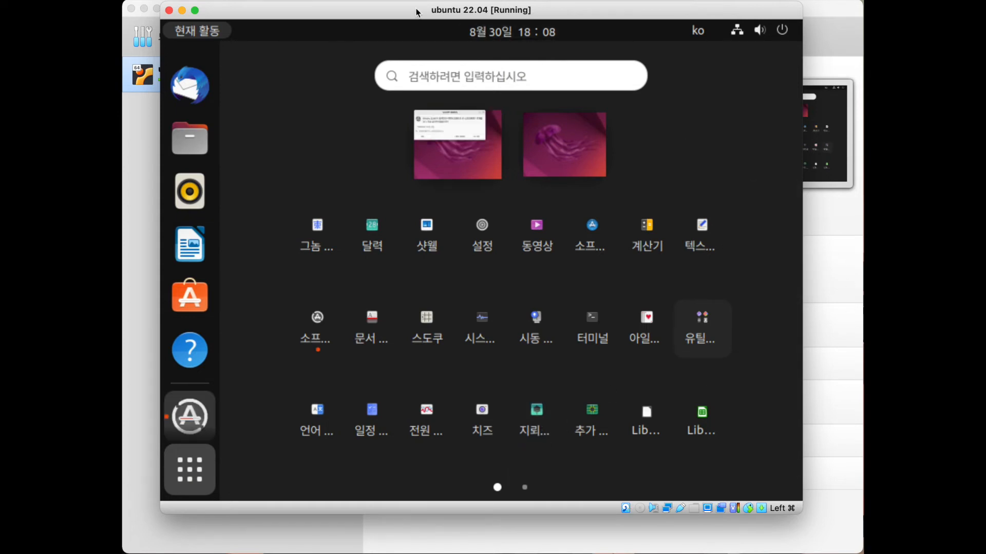
pyautogui.click(337, 0)
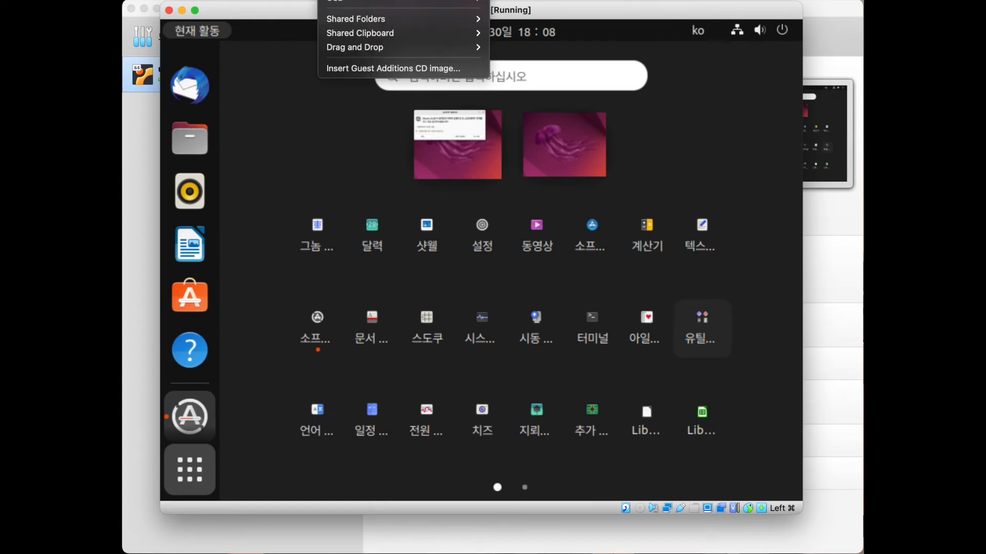
pyautogui.click(354, 71)
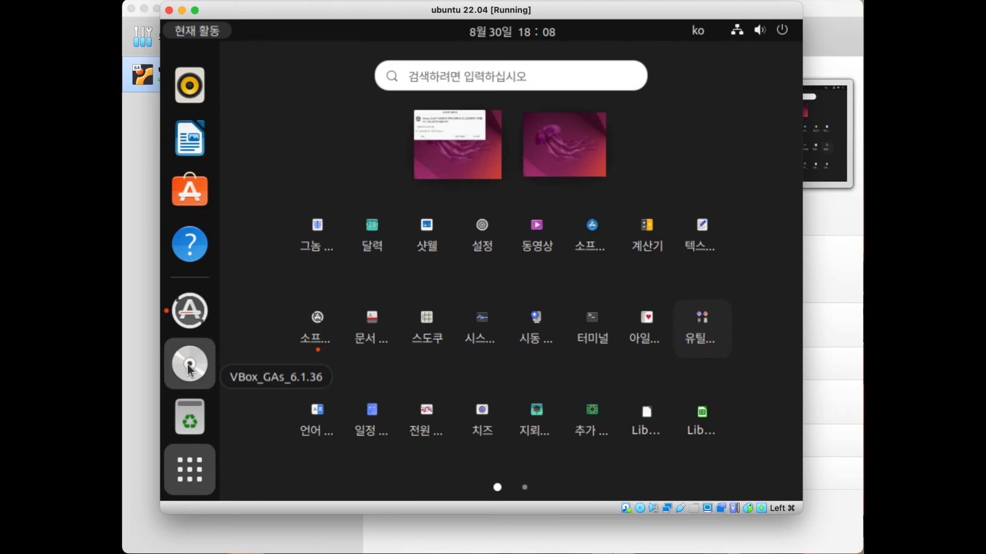
pyautogui.click(189, 368)
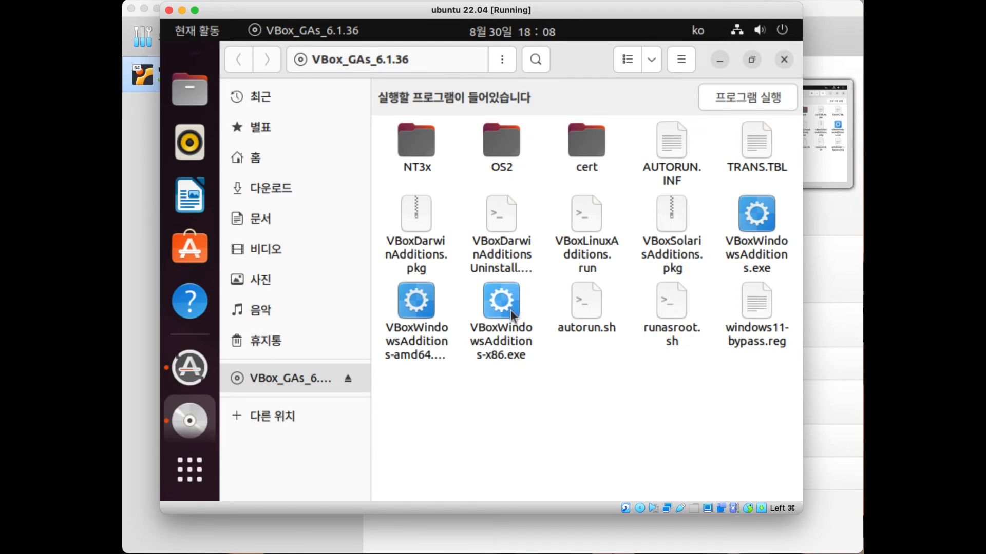
# Run autorun.sh from the disc as a program, authorizing it with the account password, and close the installer terminal.
pyautogui.click(588, 333)
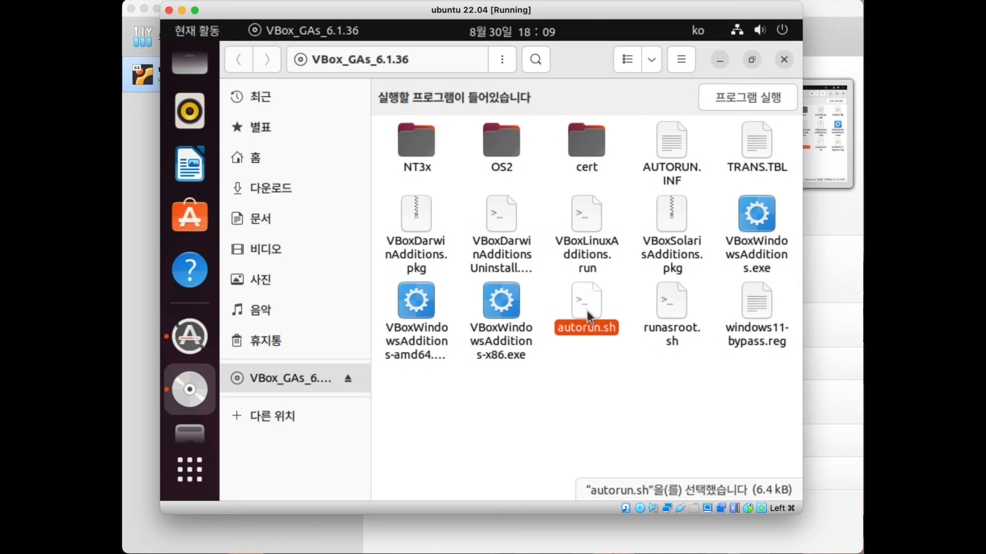
pyautogui.rightClick(587, 311)
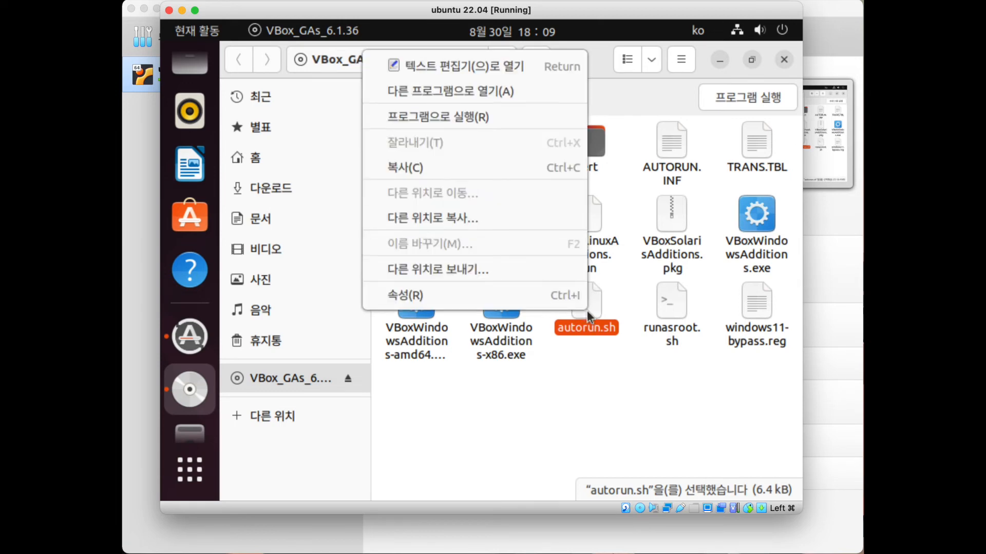
pyautogui.click(531, 118)
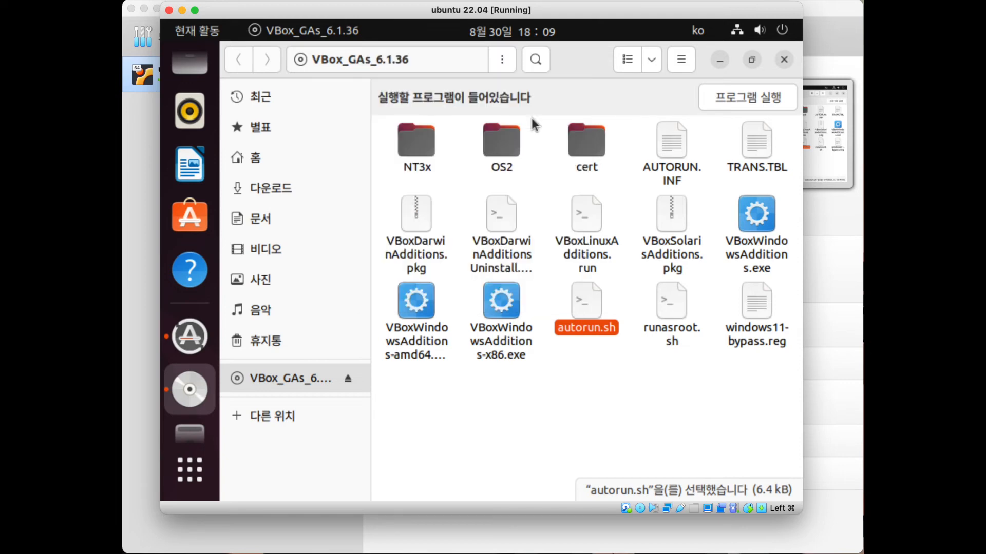
pyautogui.write('******')
pyautogui.press('Return')
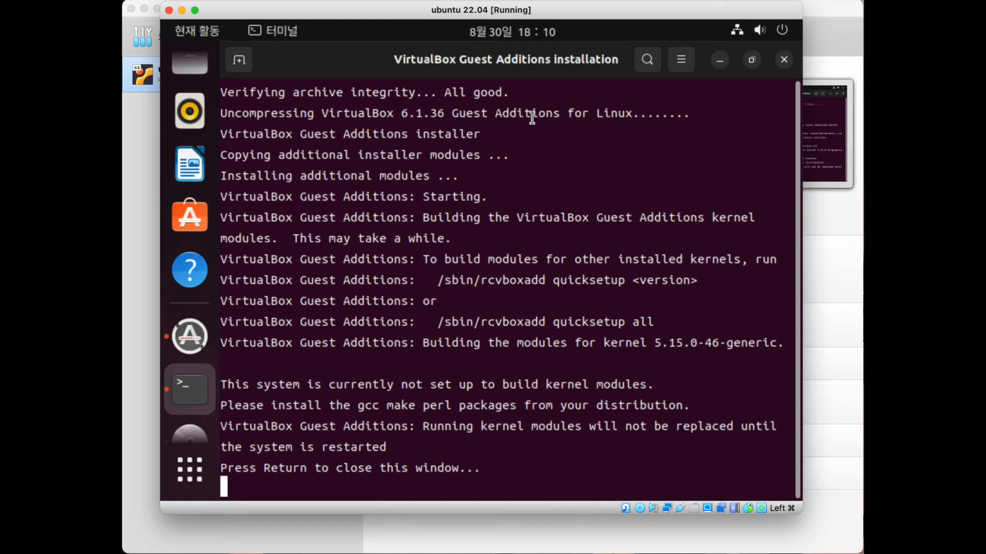
pyautogui.press('Return')
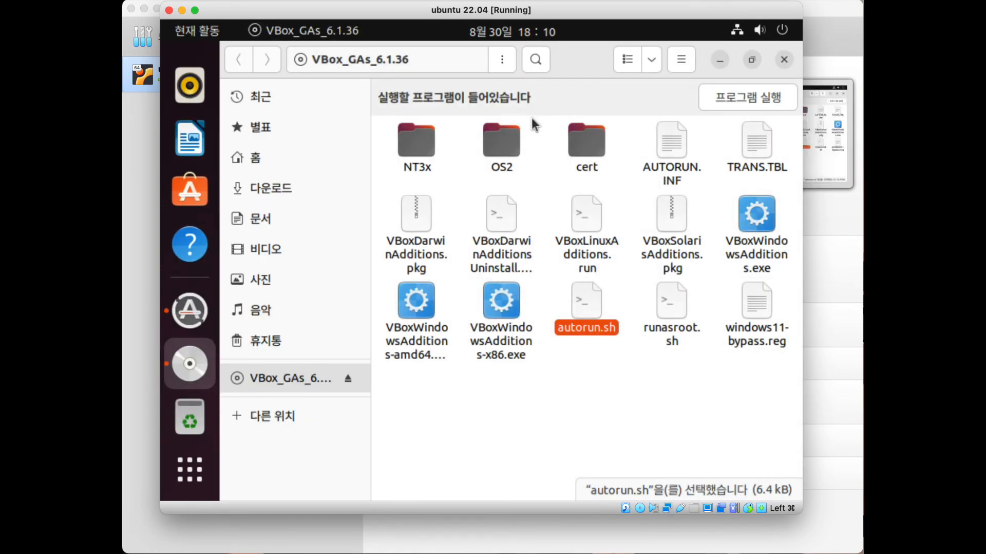
# Restart the Ubuntu guest system and confirm the restart.
pyautogui.click(780, 30)
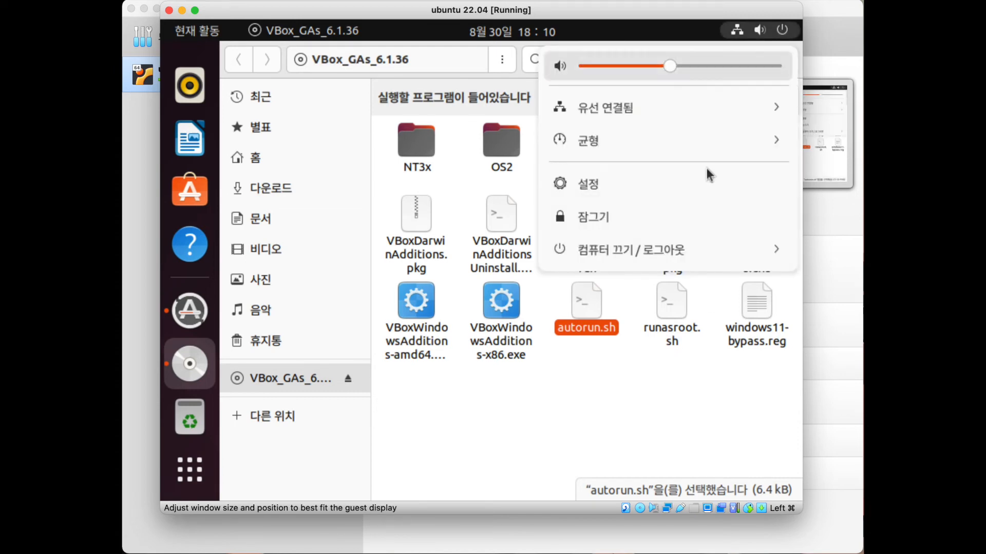
pyautogui.click(626, 251)
pyautogui.click(601, 322)
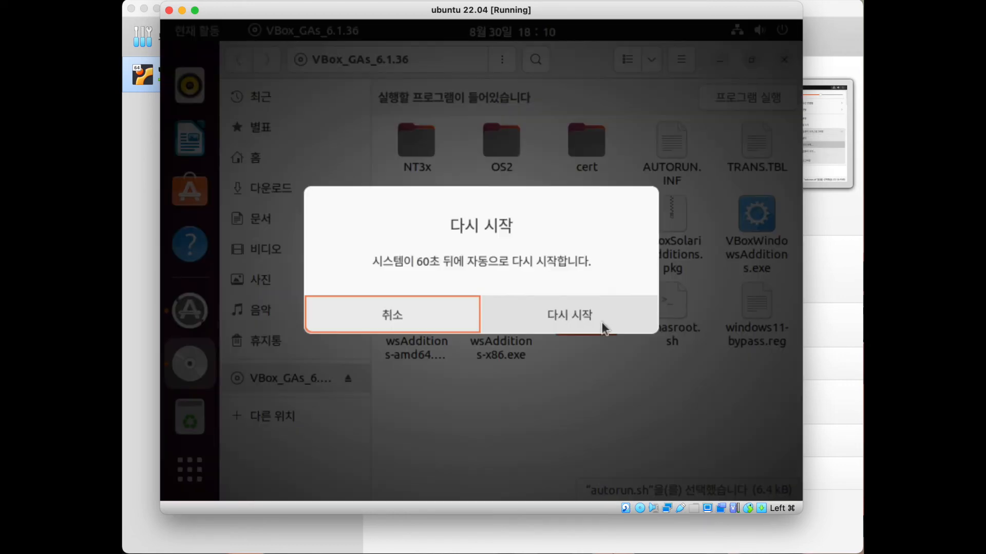
pyautogui.click(559, 328)
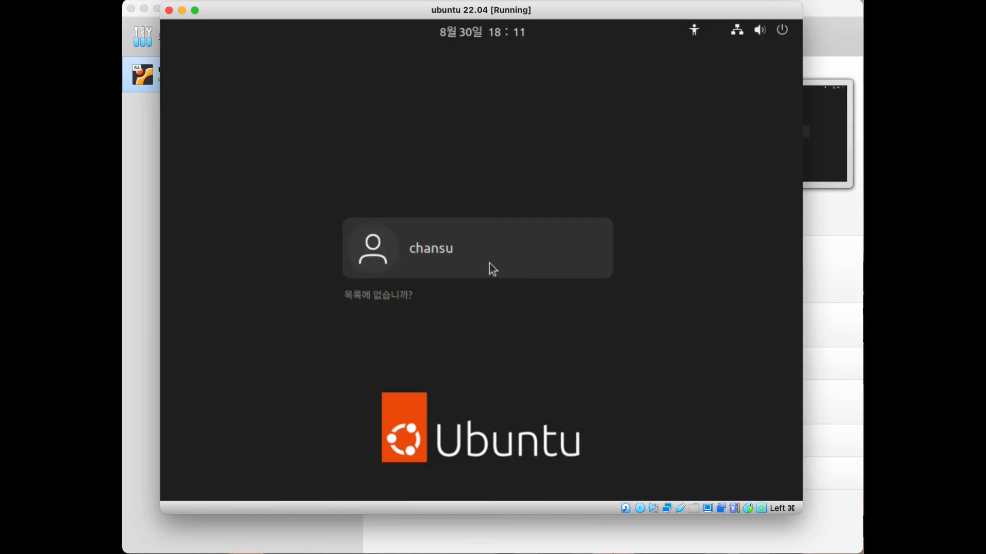
# Sign back in to the restarted Ubuntu system by entering the account password for the user.
pyautogui.click(491, 268)
pyautogui.write('********')
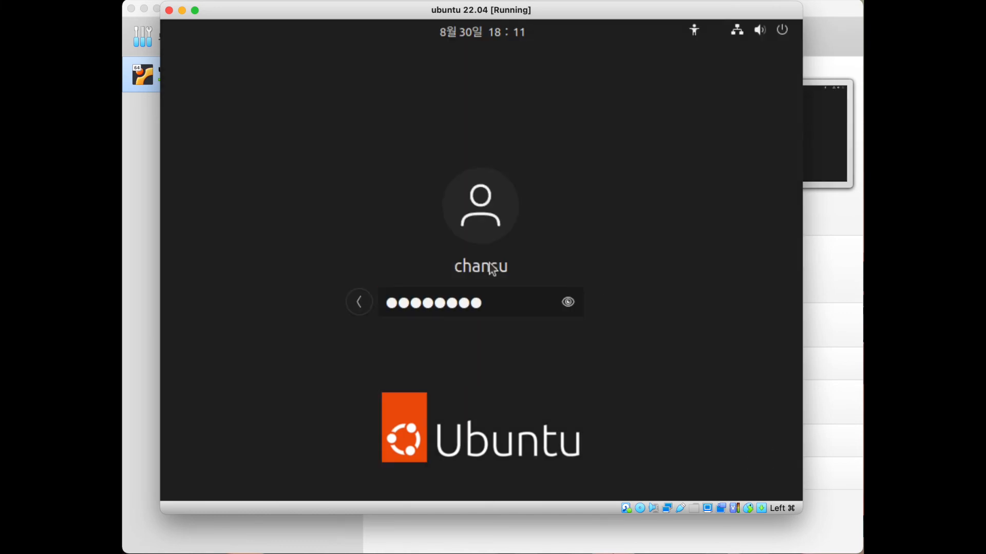
pyautogui.press('Return')
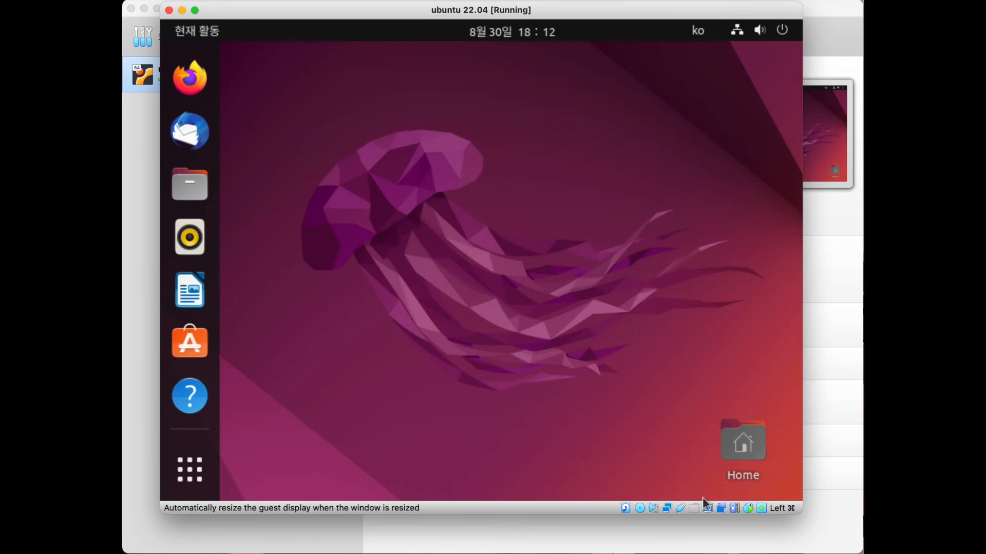
# Shift the virtual machine window sideways to the screen edge and scale Virtual Screen 1 to 100%.
pyautogui.moveTo(614, 18); pyautogui.dragTo(576, 18)
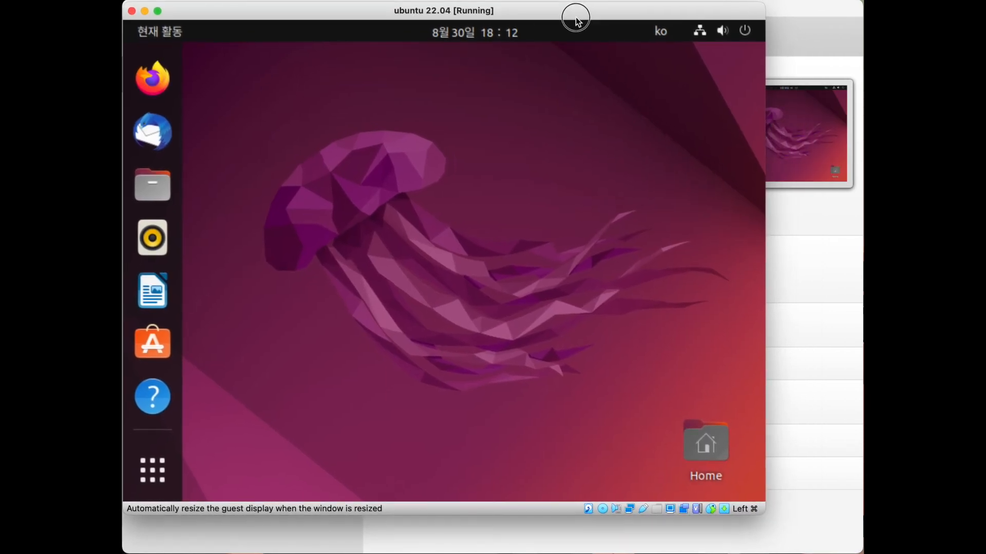
pyautogui.click(671, 509)
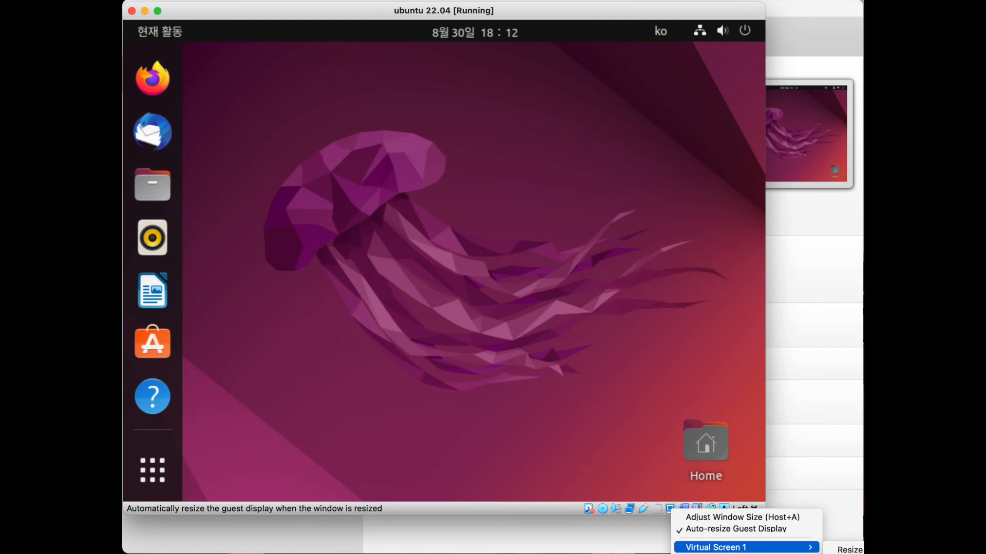
pyautogui.click(850, 552)
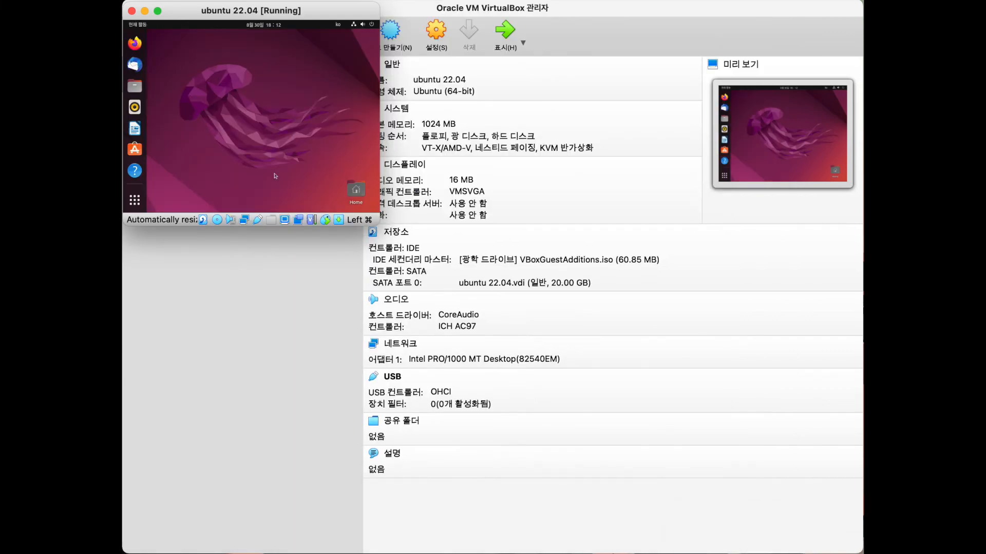
# Resize Virtual Screen 1 of the virtual machine to 1024x768.
pyautogui.click(284, 221)
pyautogui.moveTo(298, 260)
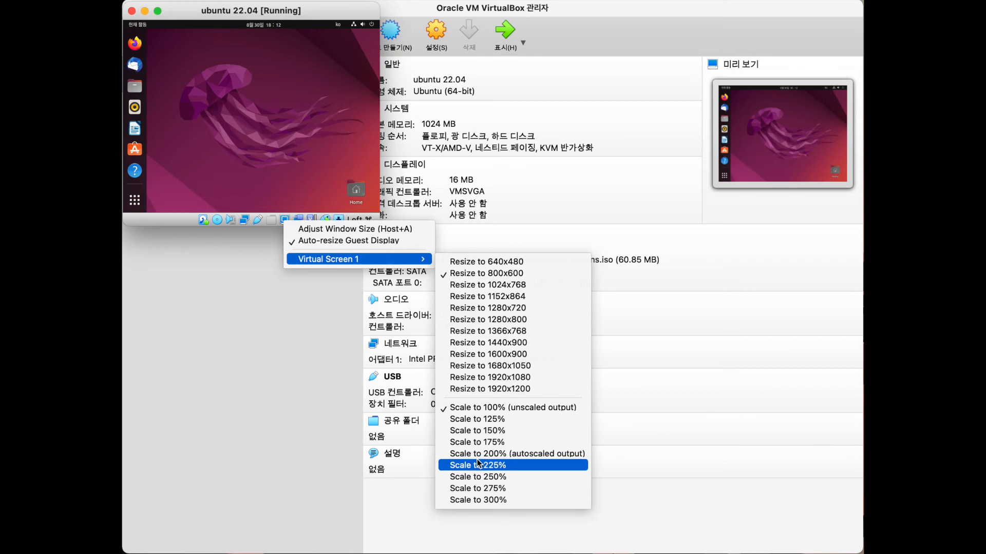
pyautogui.click(483, 285)
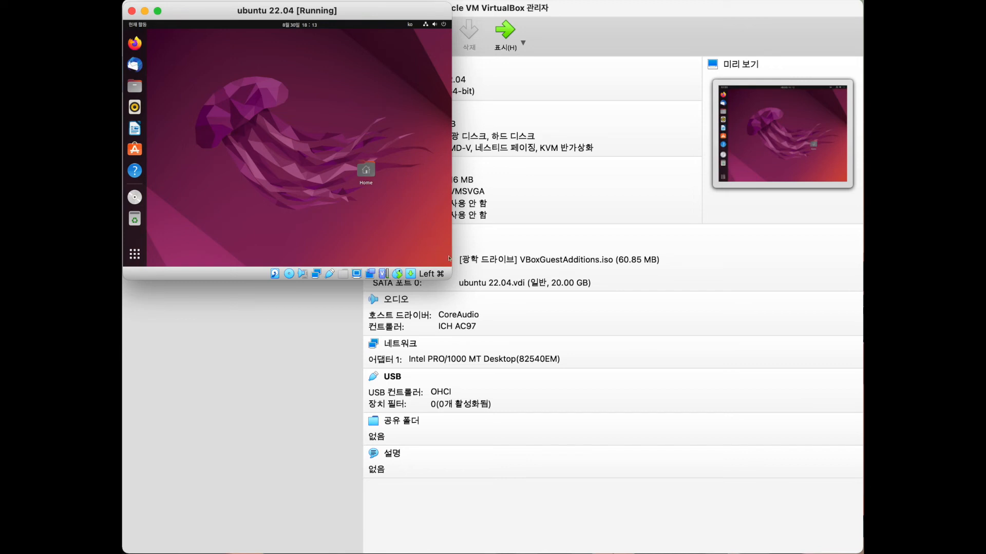
# Scale Virtual Screen 1 to 200% (autoscaled output) and display all installed applications in Ubuntu.
pyautogui.click(365, 172)
pyautogui.click(438, 240)
pyautogui.click(357, 274)
pyautogui.moveTo(440, 315)
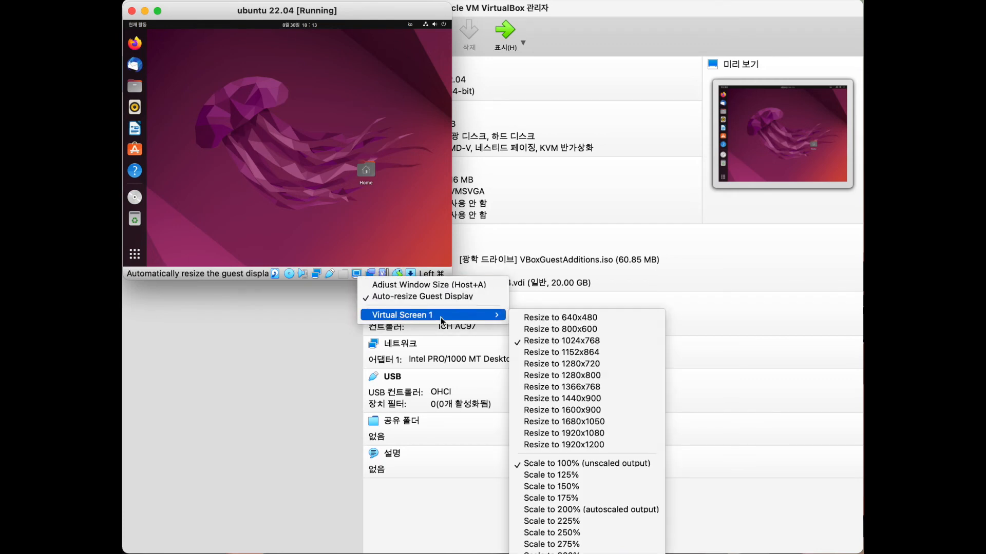
pyautogui.click(545, 510)
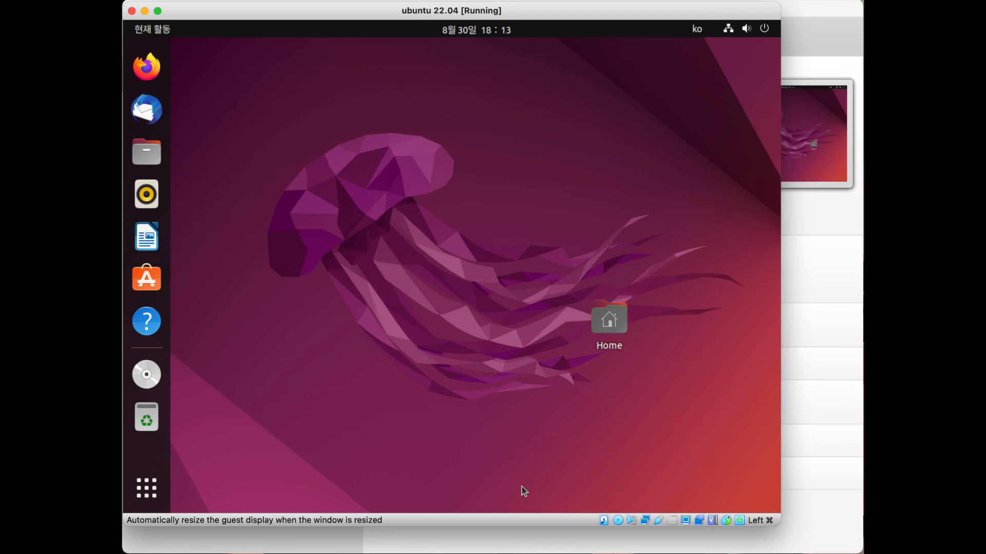
pyautogui.click(150, 494)
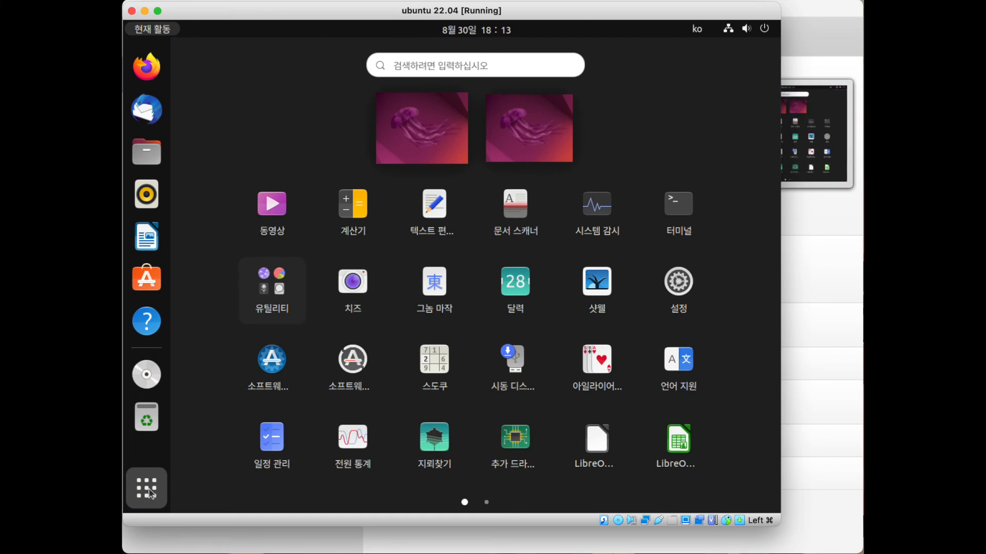
# Open the Ubuntu terminal, and shut down the Ubuntu guest system.
pyautogui.click(690, 206)
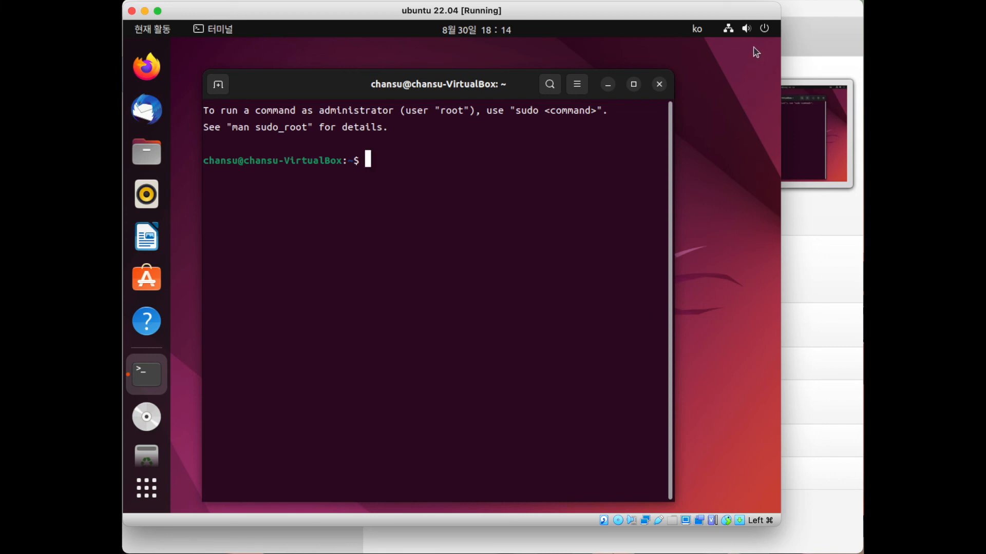
pyautogui.click(764, 29)
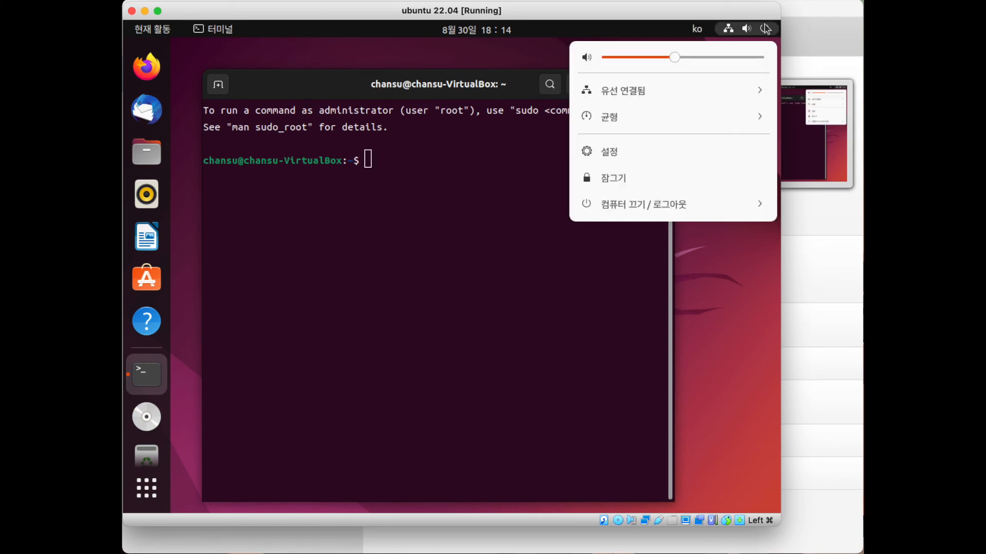
pyautogui.click(673, 209)
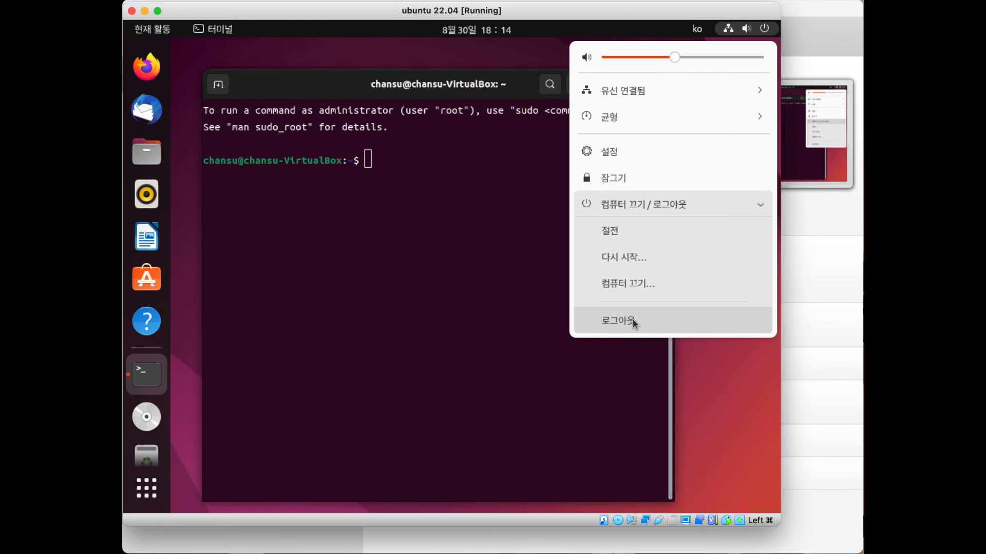
pyautogui.click(633, 283)
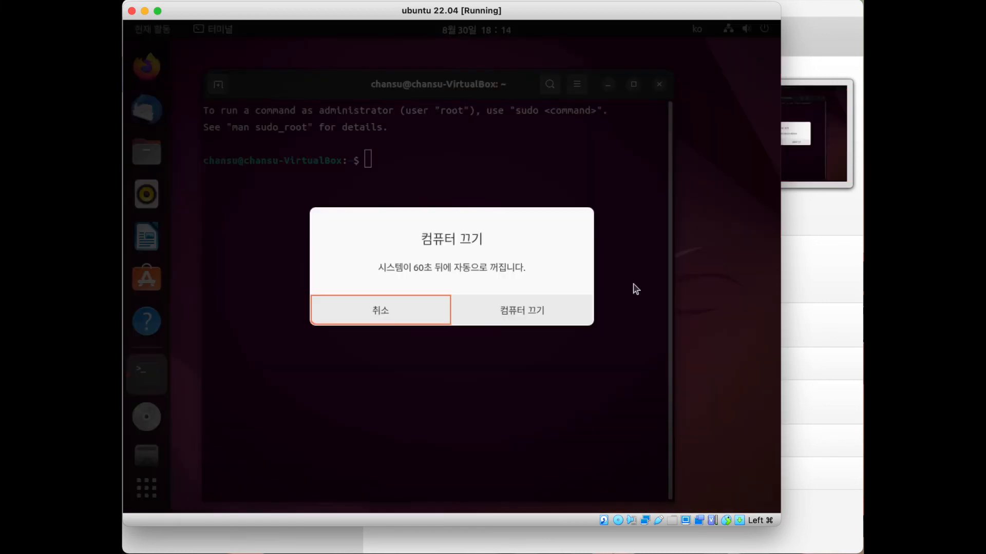
pyautogui.click(524, 315)
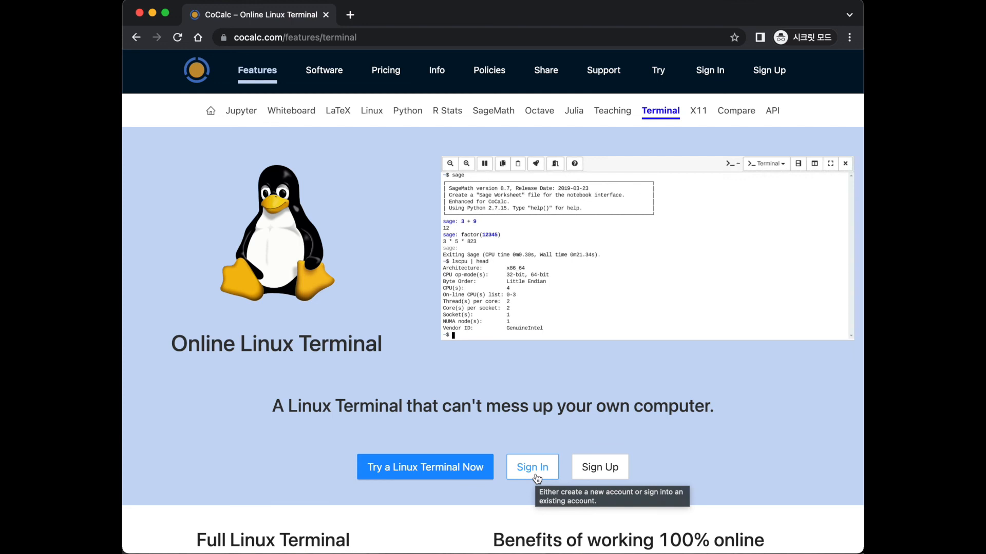
# Switch to the CoCalc online Linux terminal website, start using it anonymously without an account, and open the projects page.
pyautogui.click(433, 470)
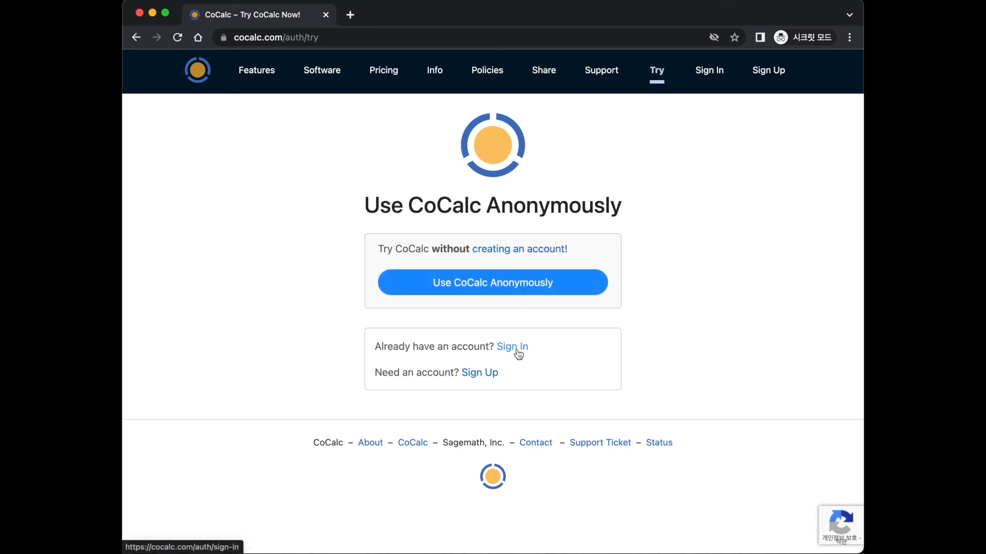
pyautogui.click(493, 287)
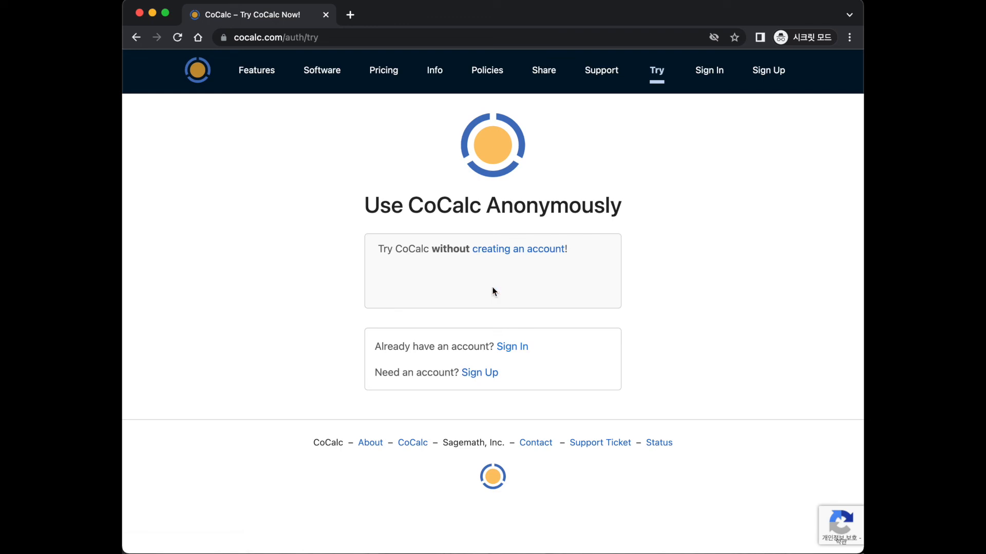
pyautogui.scroll(-15, 493, 287)
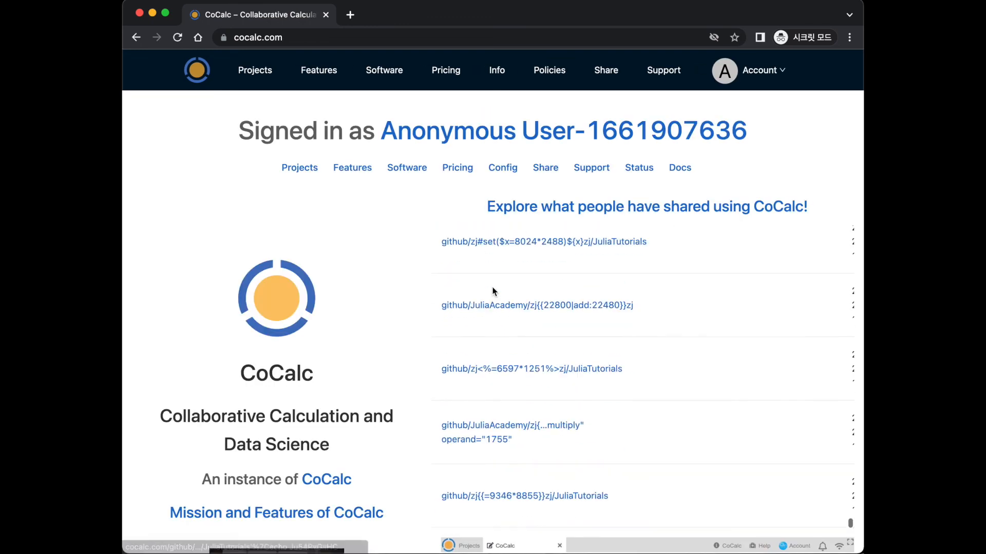
pyautogui.scroll(-8, 493, 292)
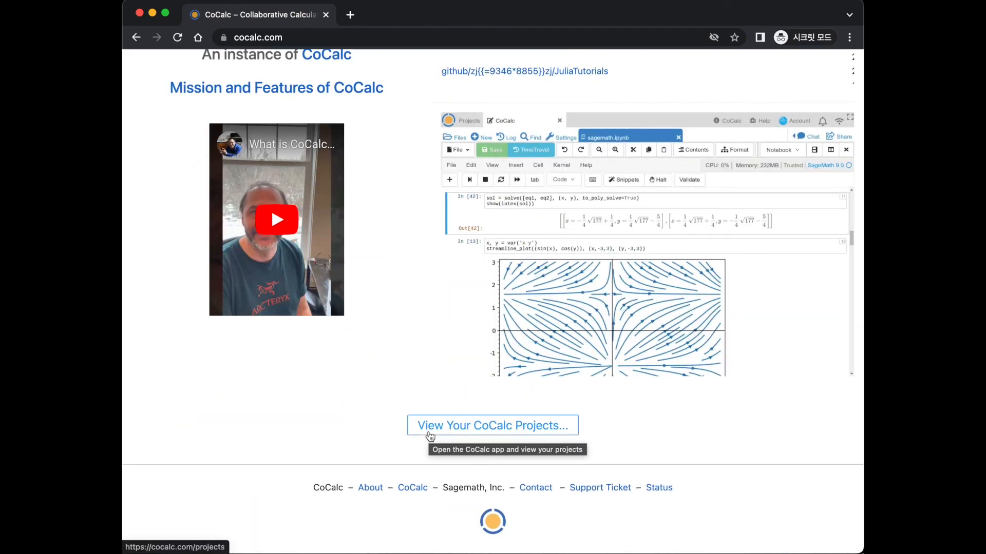
pyautogui.click(430, 434)
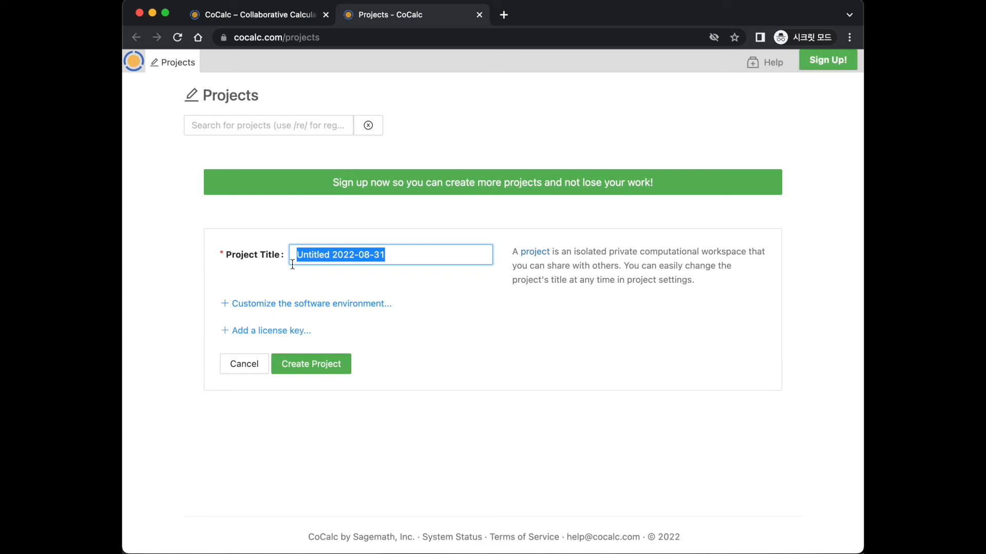
# Create a new CoCalc project titled "test linux" with the default software environment.
pyautogui.write('test linux')
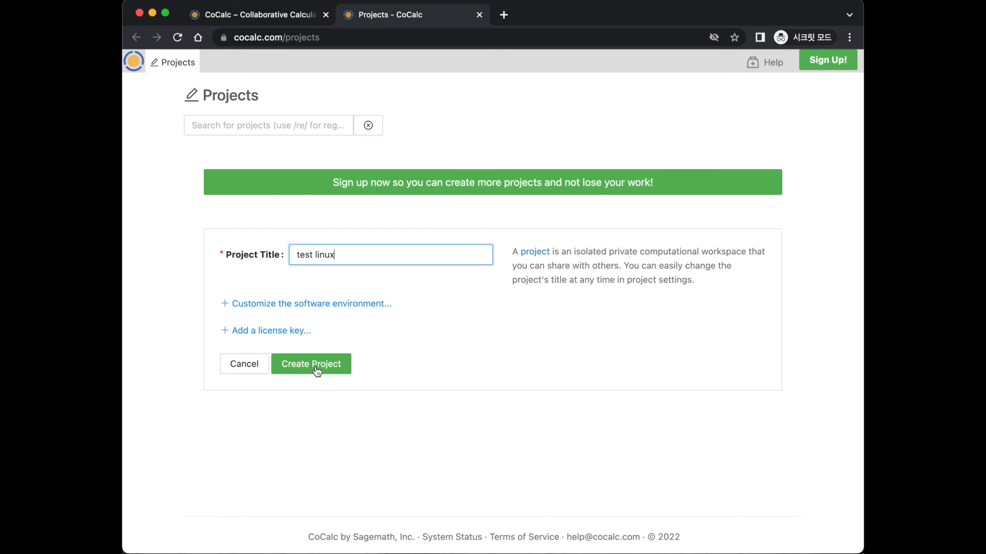
pyautogui.click(316, 369)
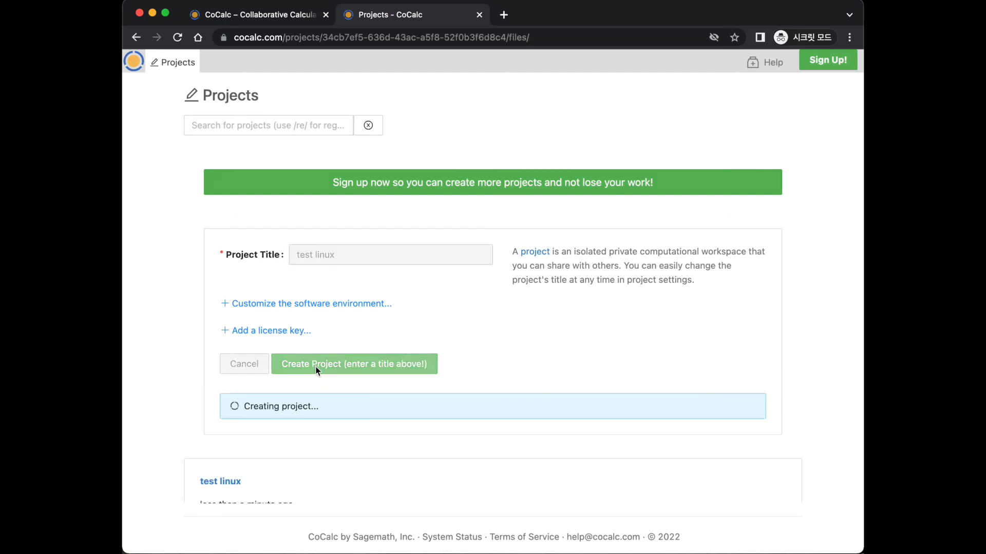
pyautogui.click(477, 139)
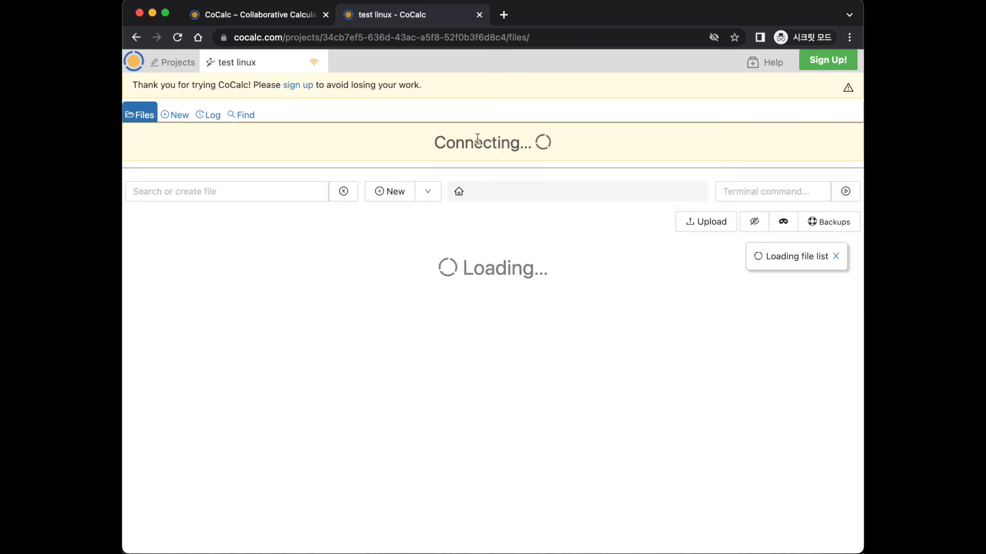
# Create a Linux Terminal file with the suggested name in the test linux project and list the directory contents with ls.
pyautogui.click(173, 118)
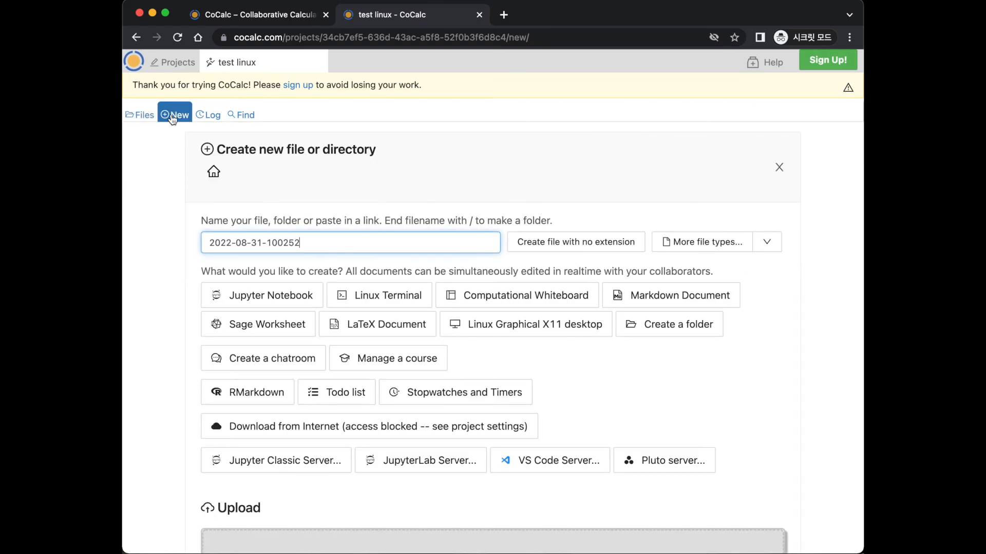
pyautogui.click(373, 300)
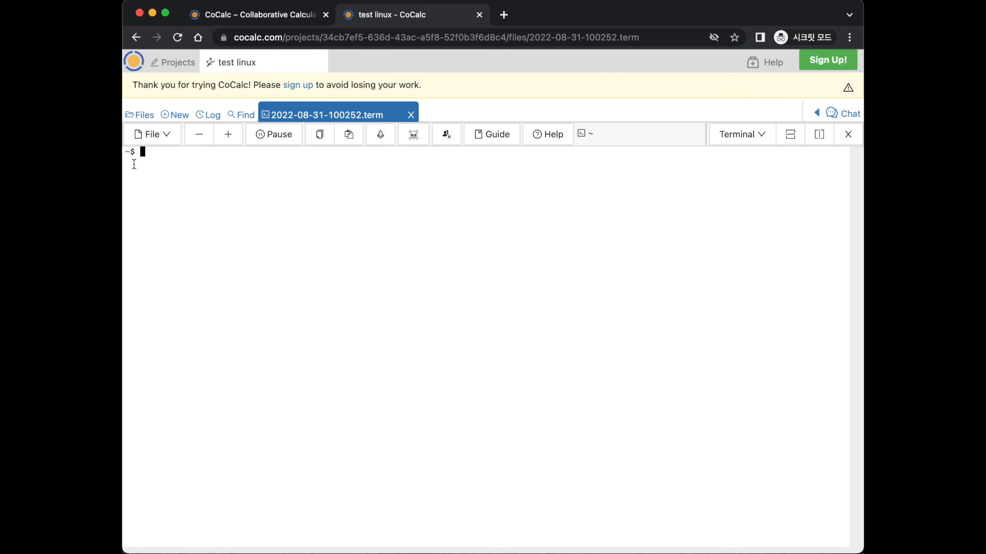
pyautogui.write('ls')
pyautogui.press('Return')
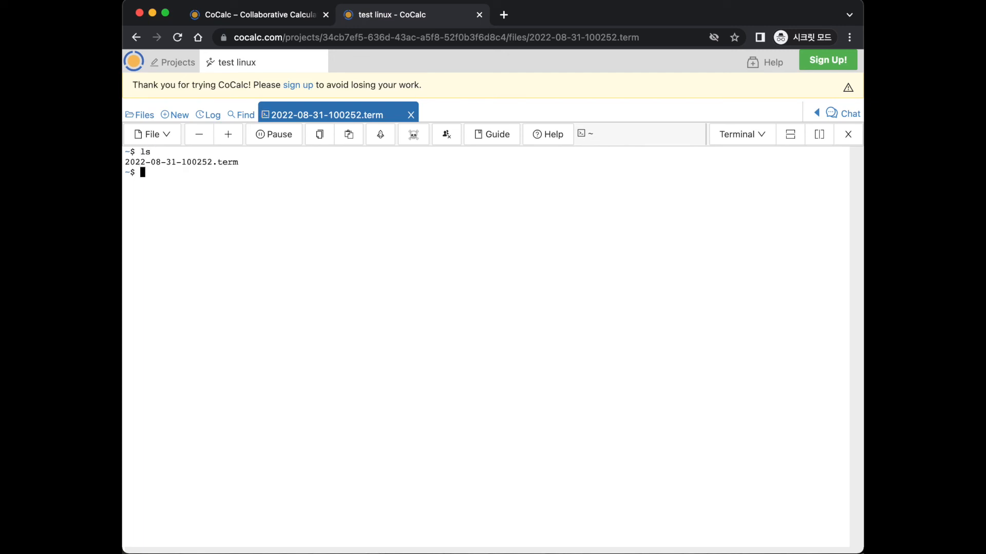